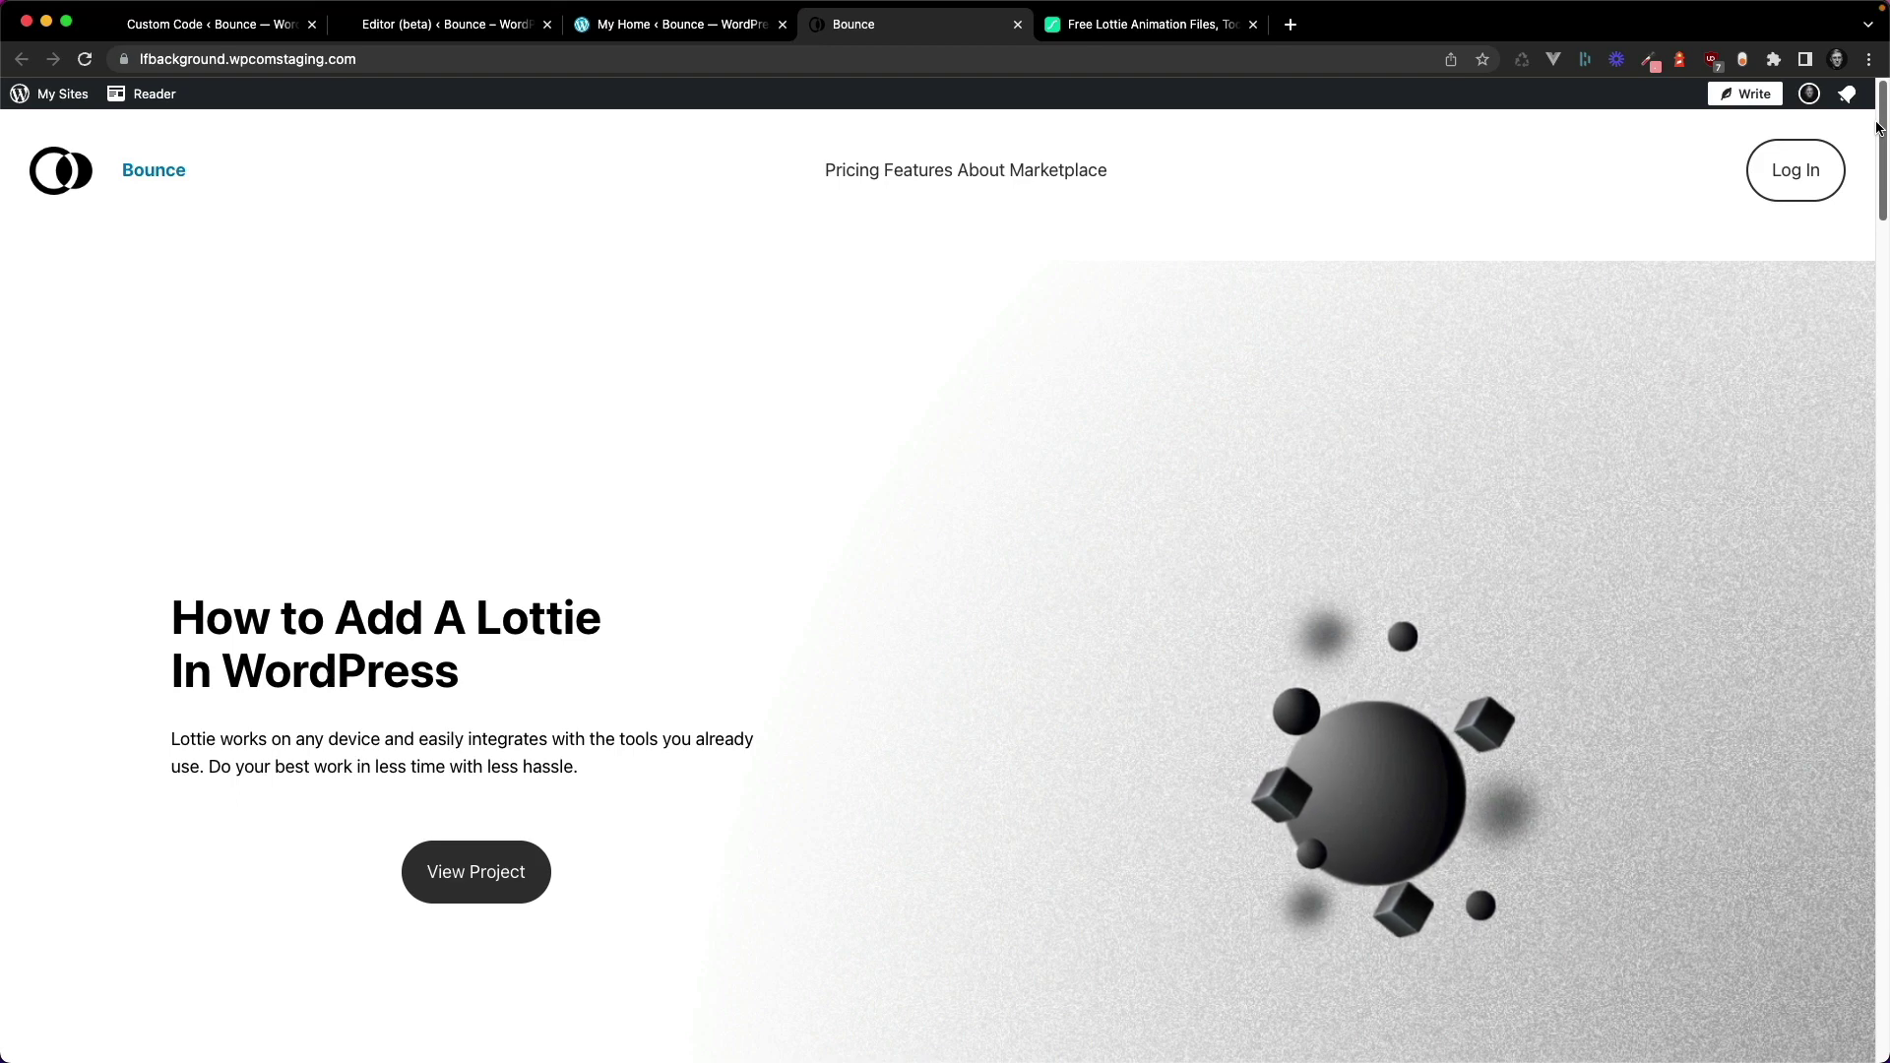
# - Scroll the live Bounce page to view the sphere animation in the hero
pyautogui.moveTo(1877, 128); pyautogui.dragTo(1873, 148)
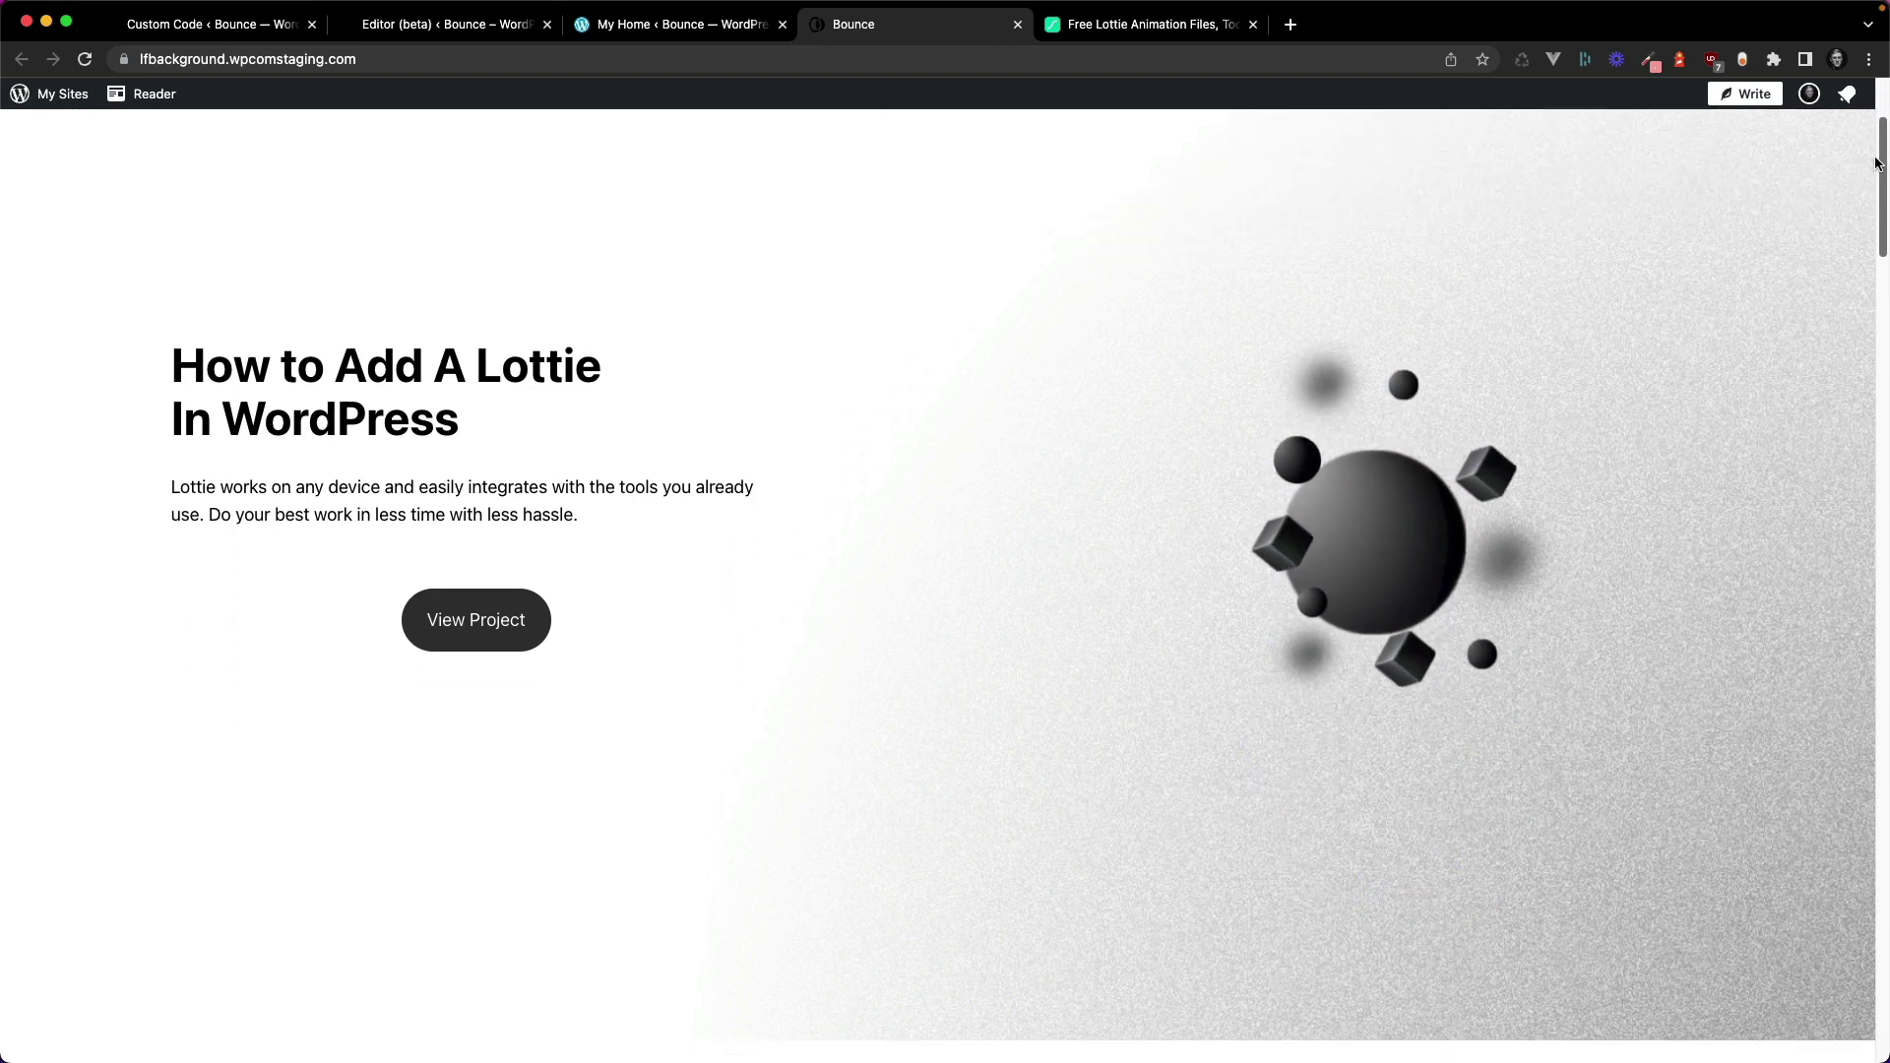
pyautogui.scroll(1, 1793, 177)
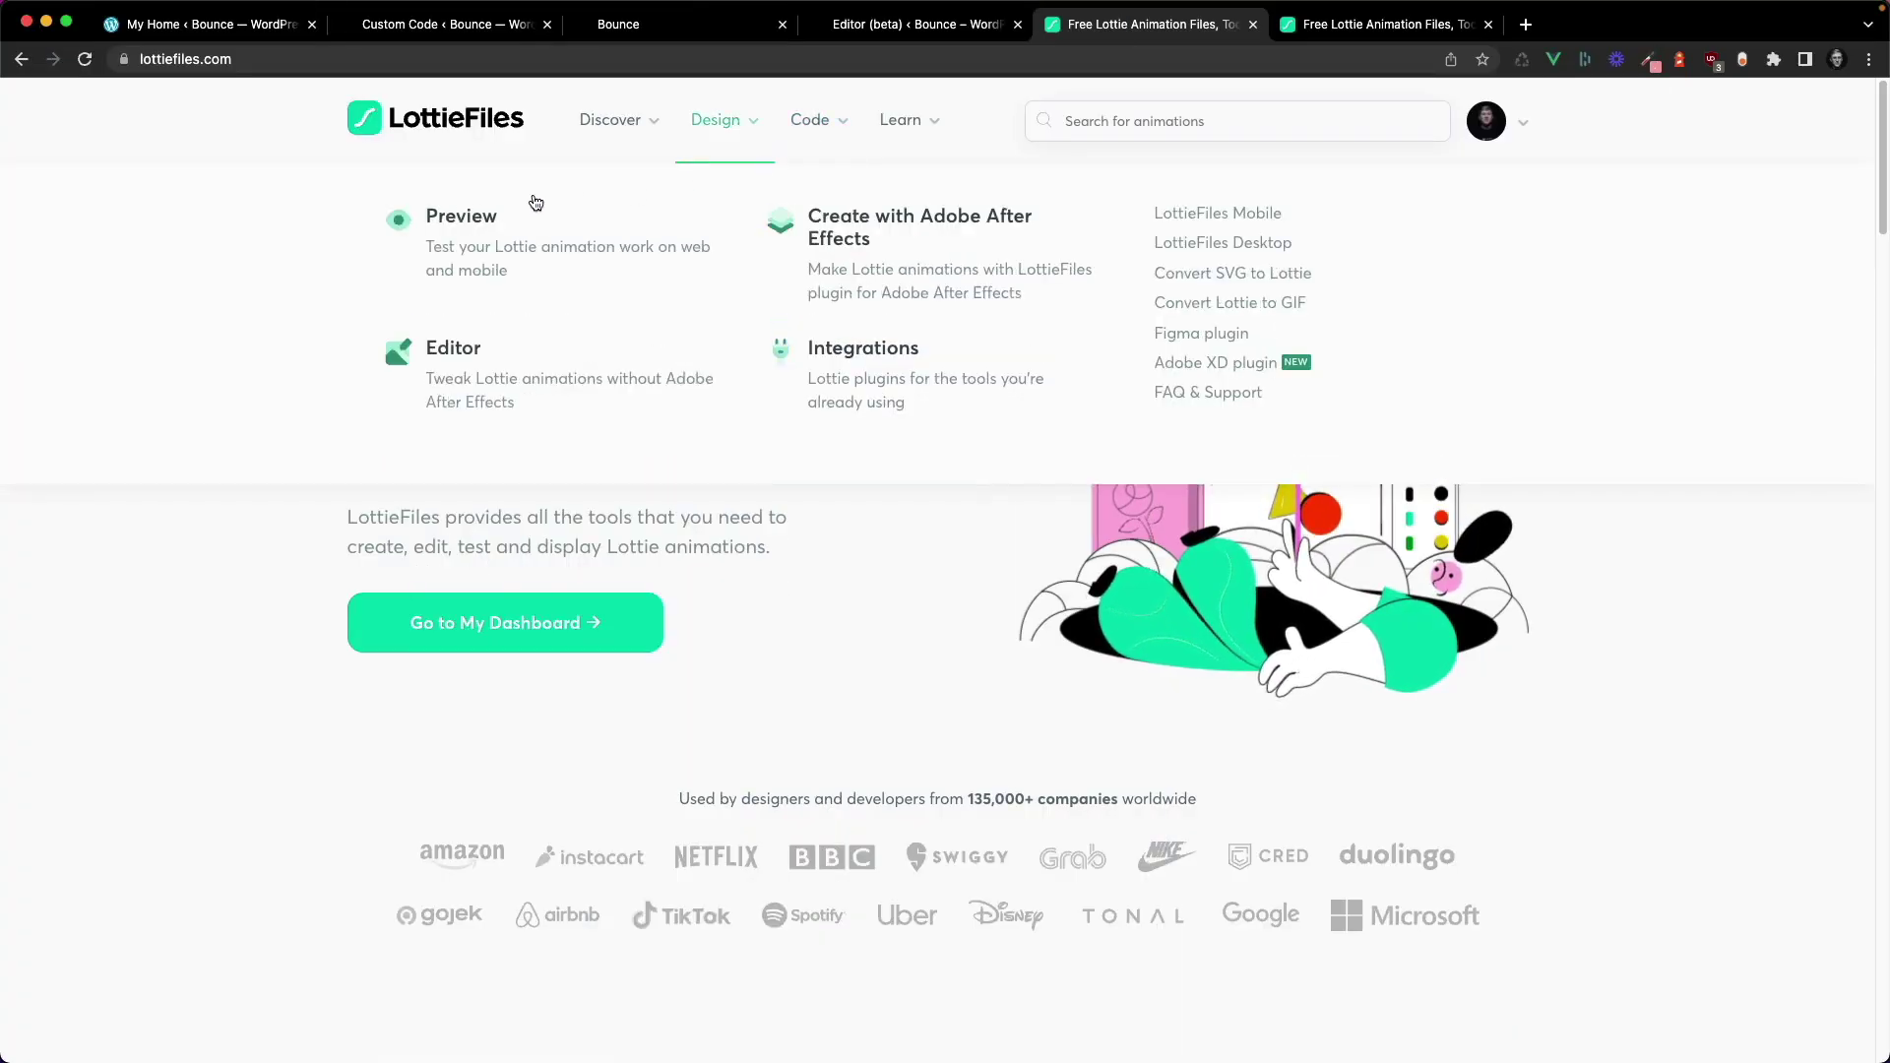
# - Open the Lottie Web Player and paste in the lf20_bxkq6tg4.json animation URL
pyautogui.moveTo(835, 129)
pyautogui.click(546, 233)
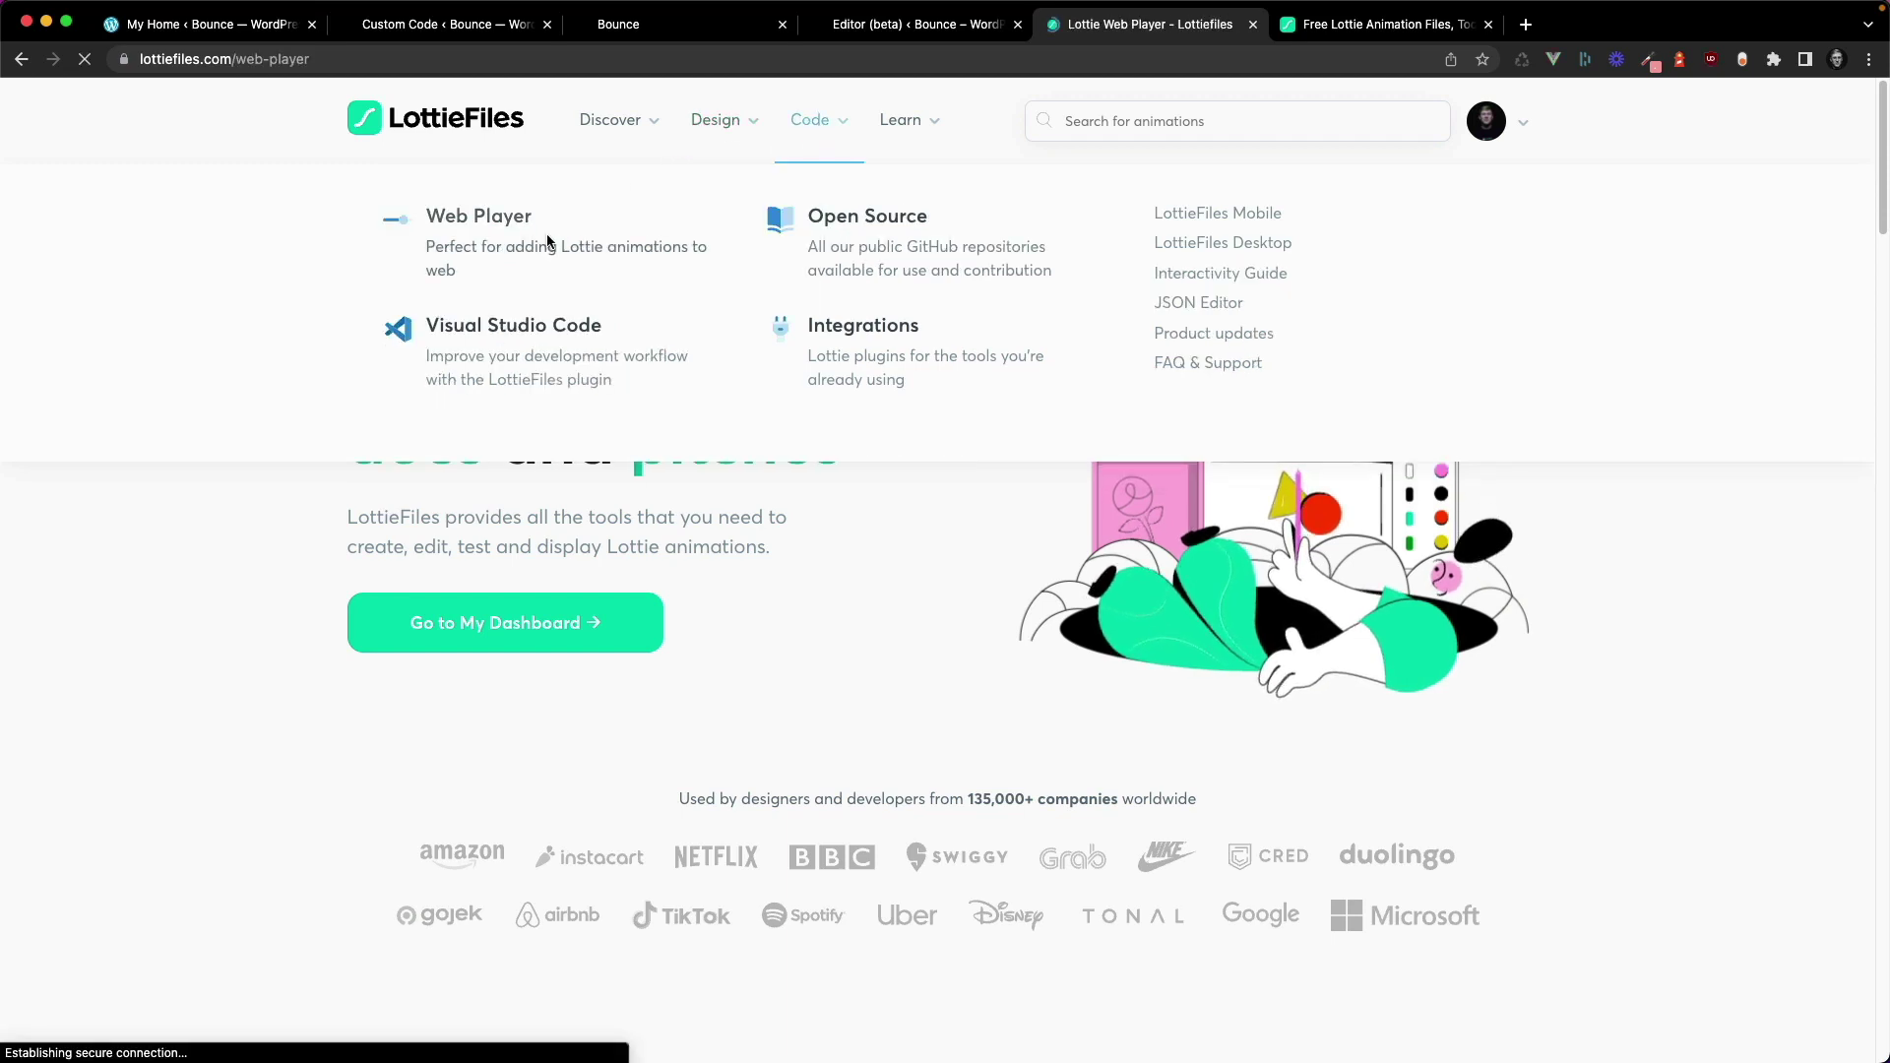
pyautogui.scroll(-3, 338, 469)
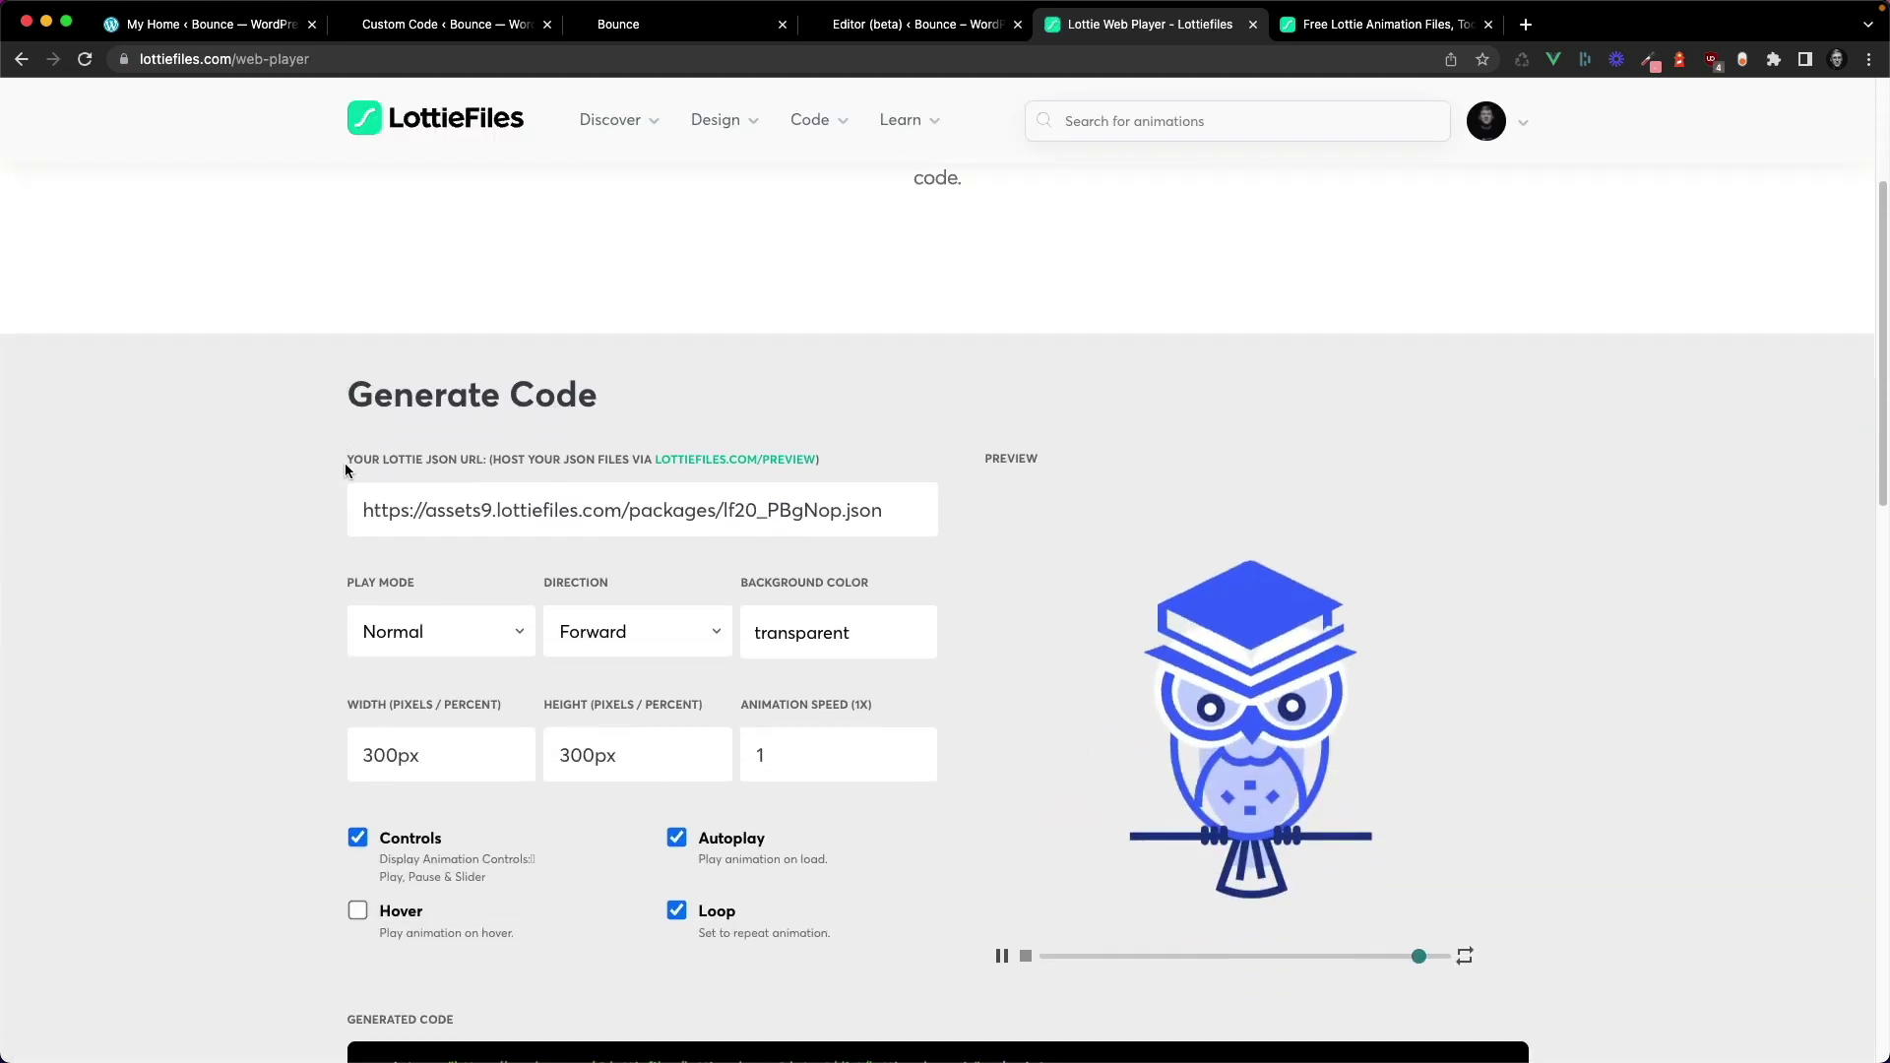
pyautogui.click(424, 520)
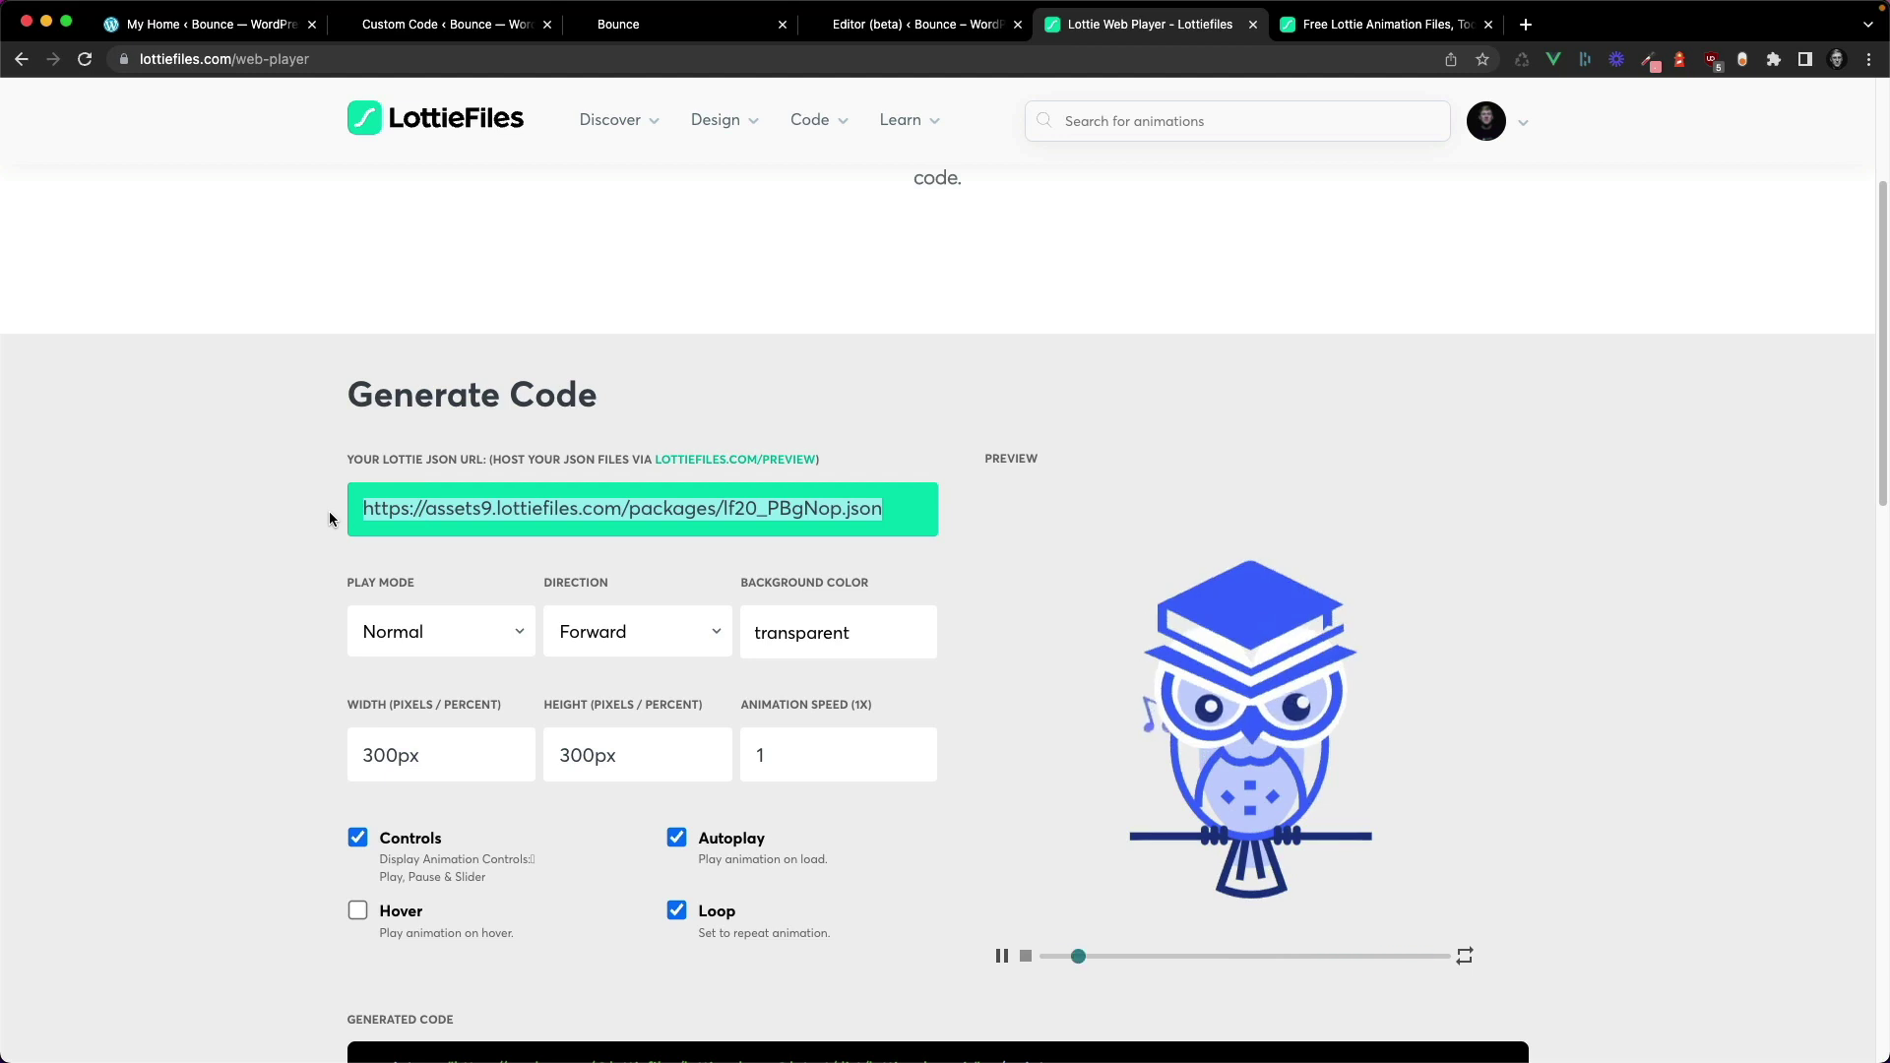
pyautogui.write('https://assets1.lottiefiles.com/packages/lf20_bxkq6tg4.json')
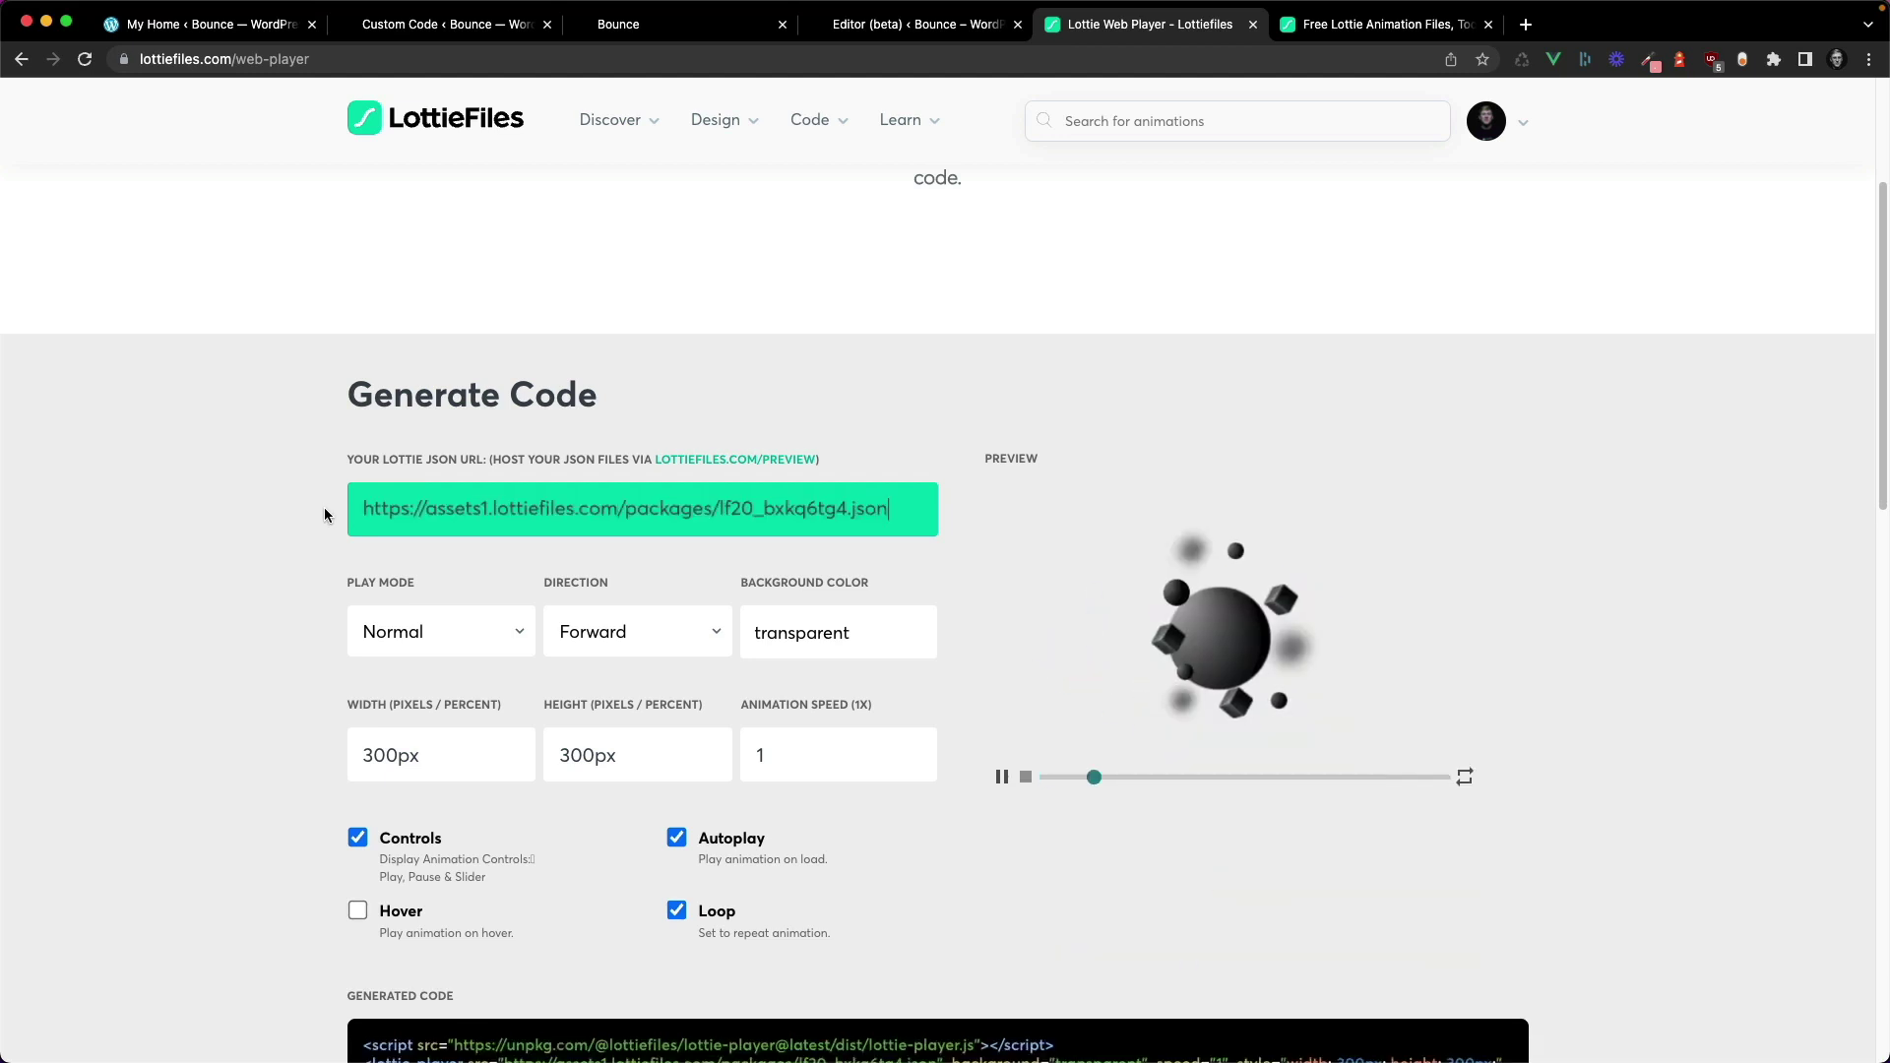
# - Turn off Controls and select the generated <lottie-player> code line
pyautogui.scroll(-2, 325, 512)
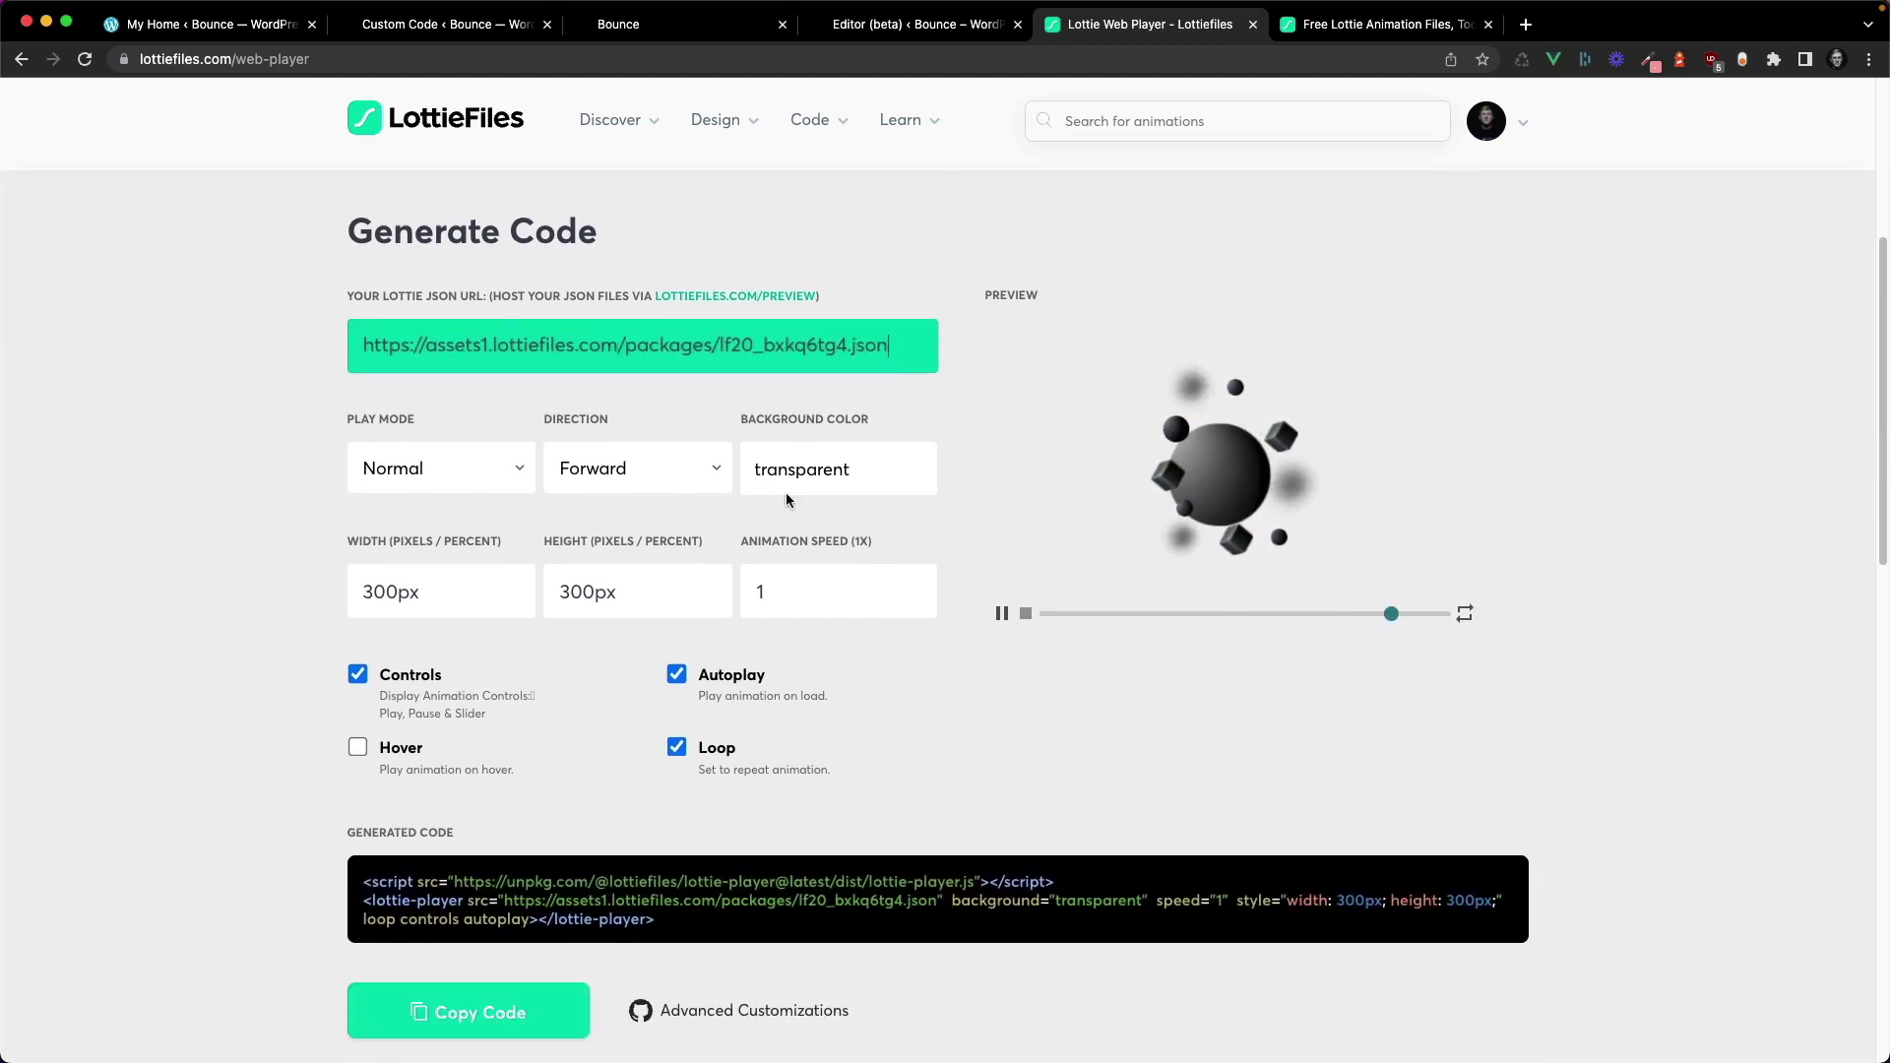
pyautogui.scroll(-1, 1222, 398)
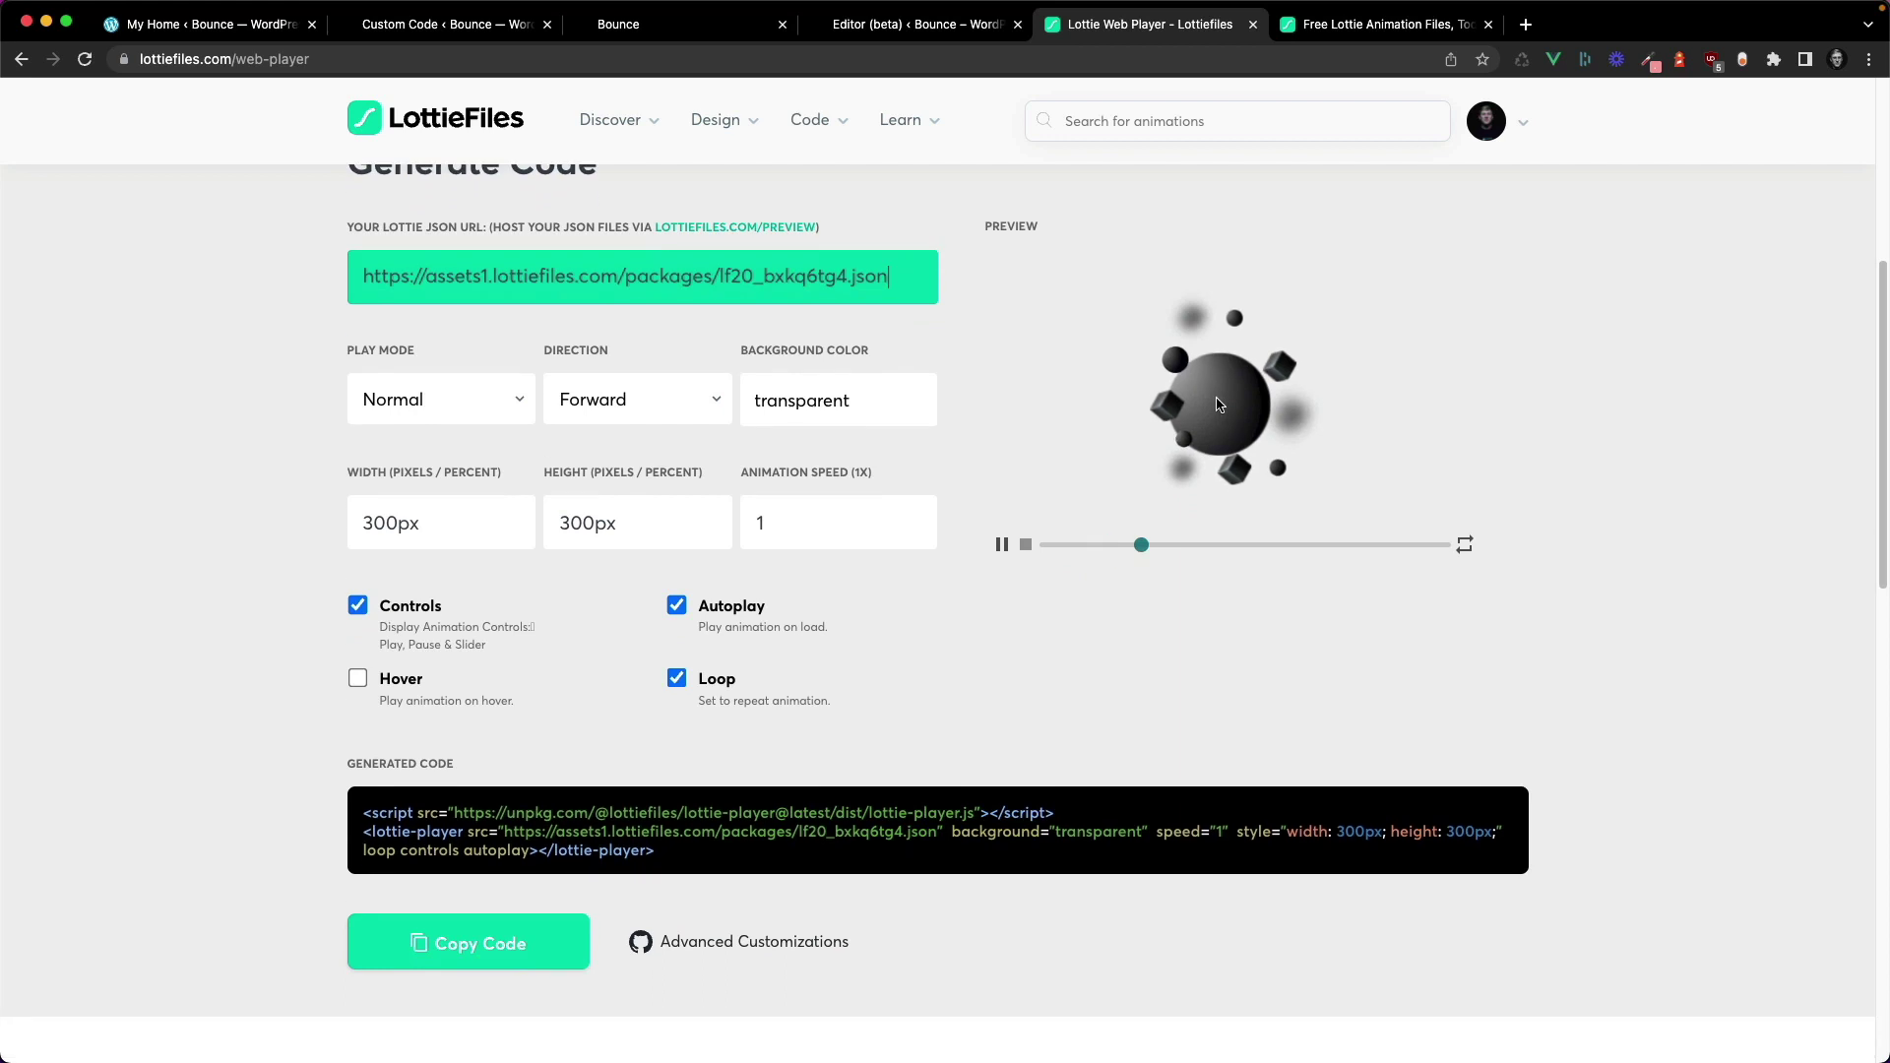
pyautogui.click(357, 605)
pyautogui.scroll(1, 493, 748)
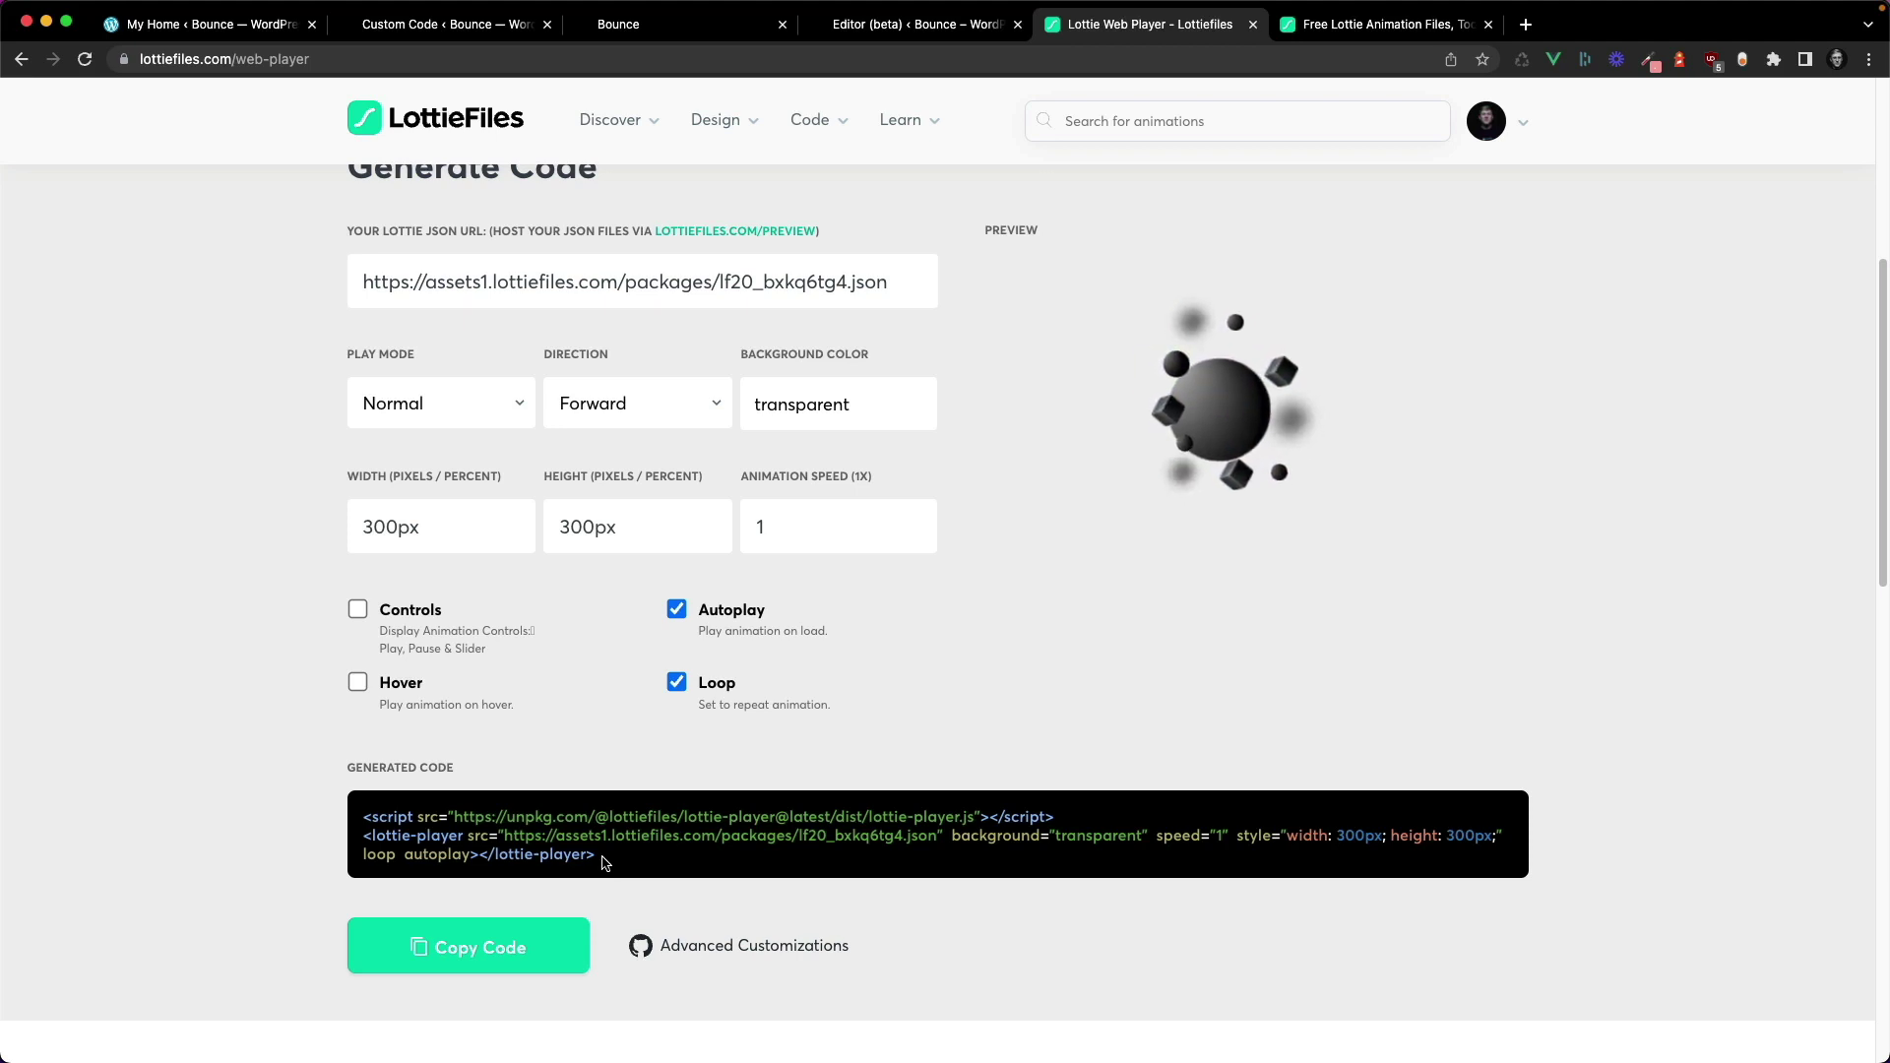
pyautogui.moveTo(596, 856); pyautogui.dragTo(354, 845)
pyautogui.press('super+c')
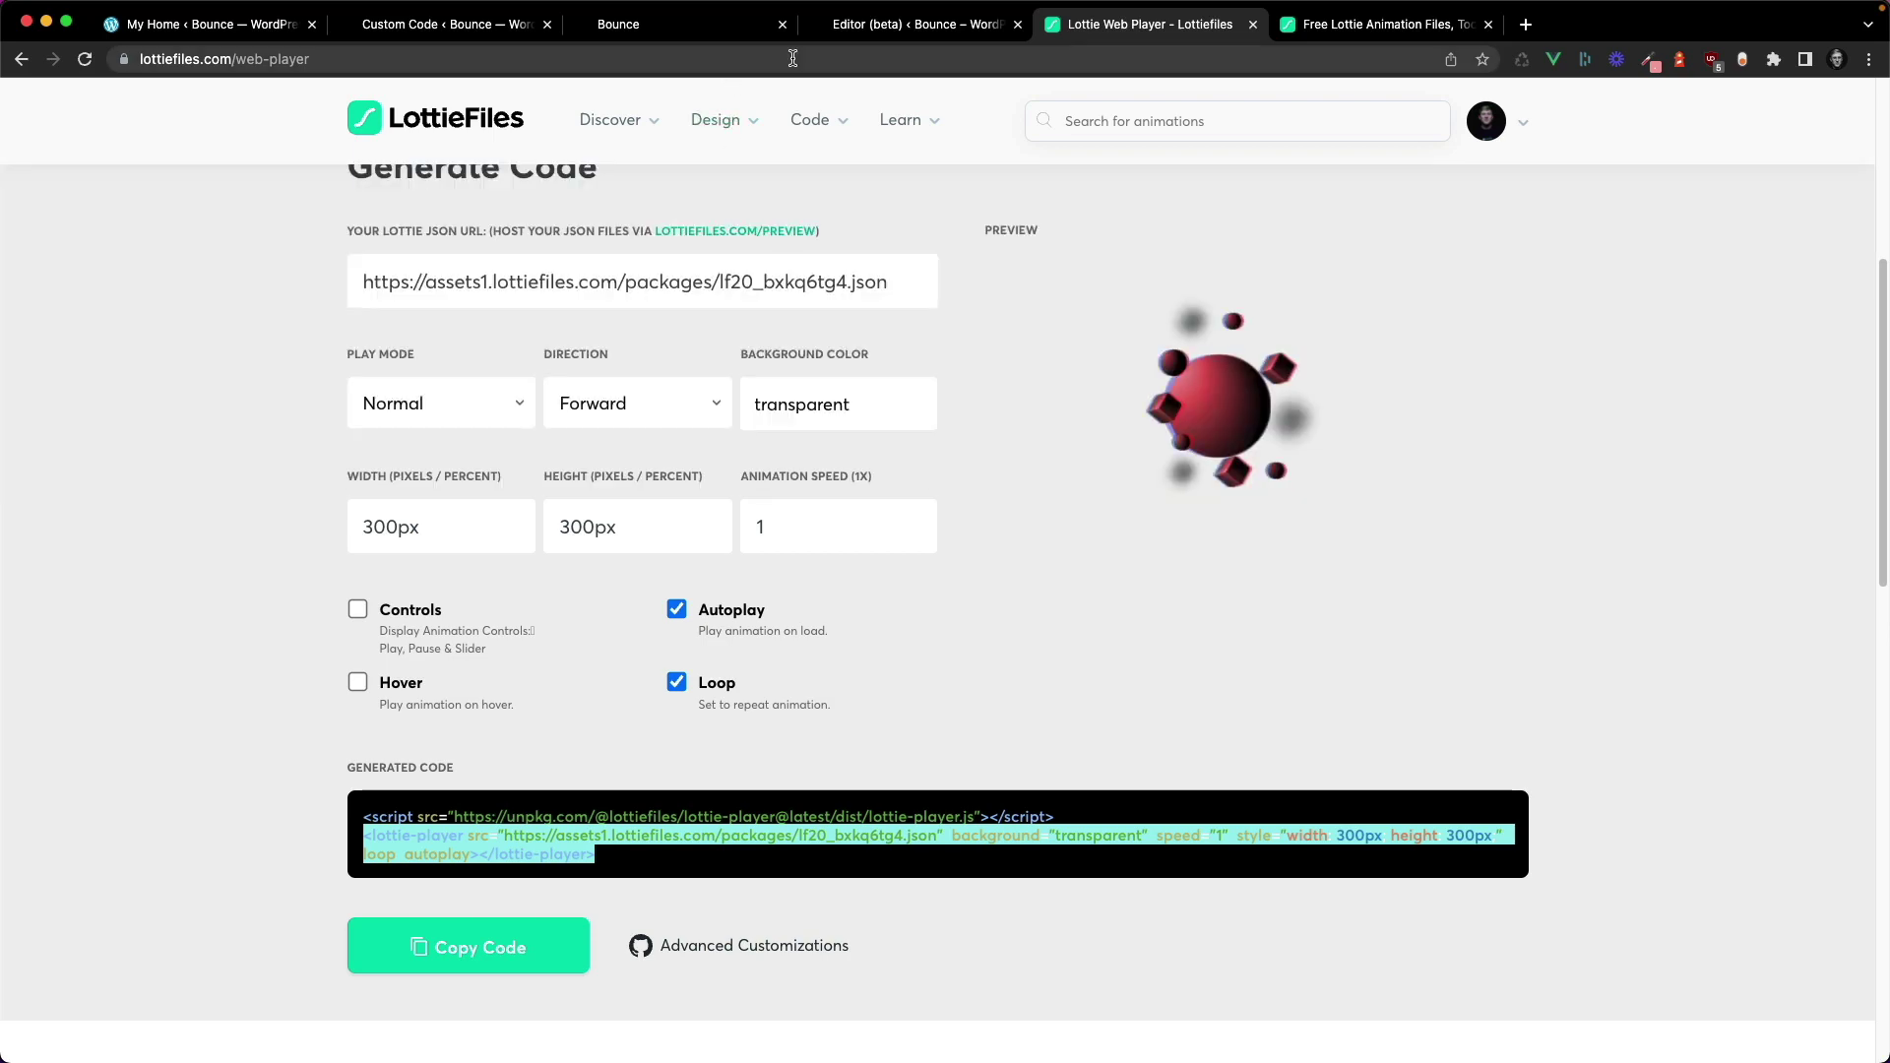
# - Add a Custom HTML block with the lottie-player snippet to the hero and save Main-page-v2
pyautogui.click(912, 34)
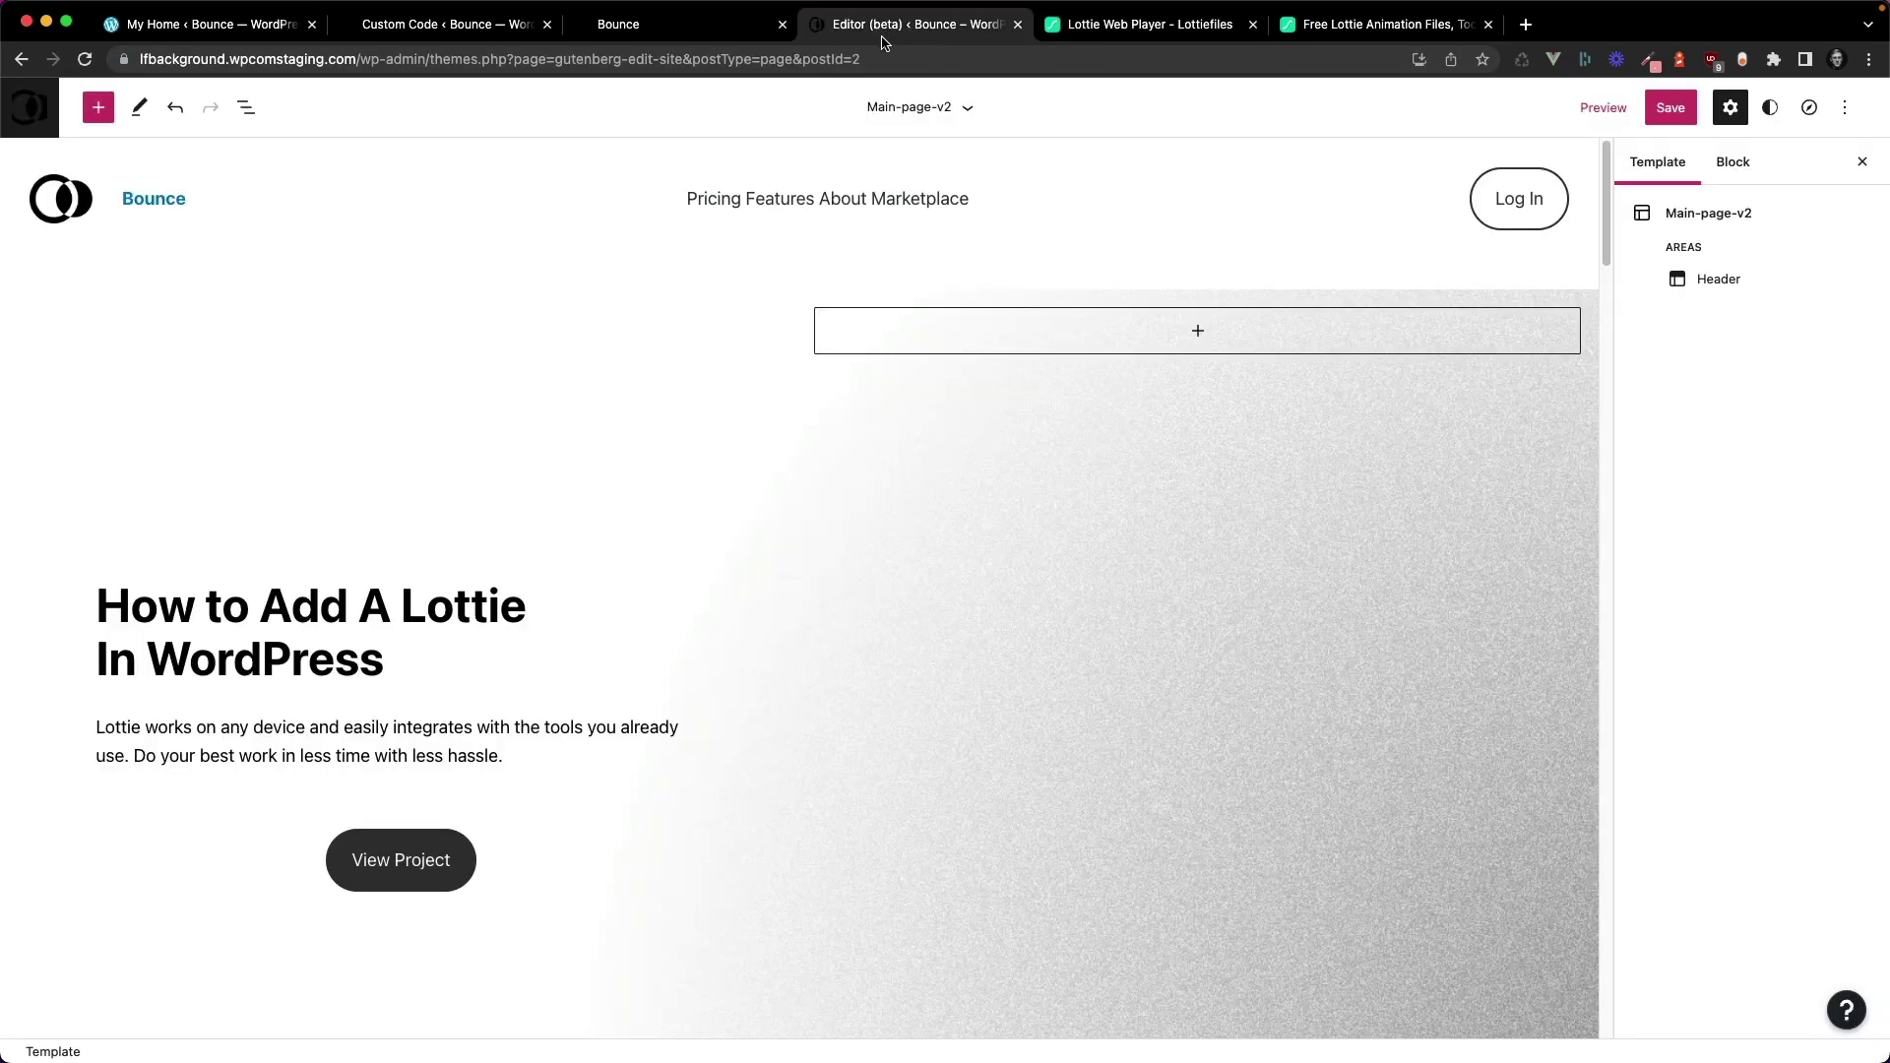
pyautogui.click(1156, 330)
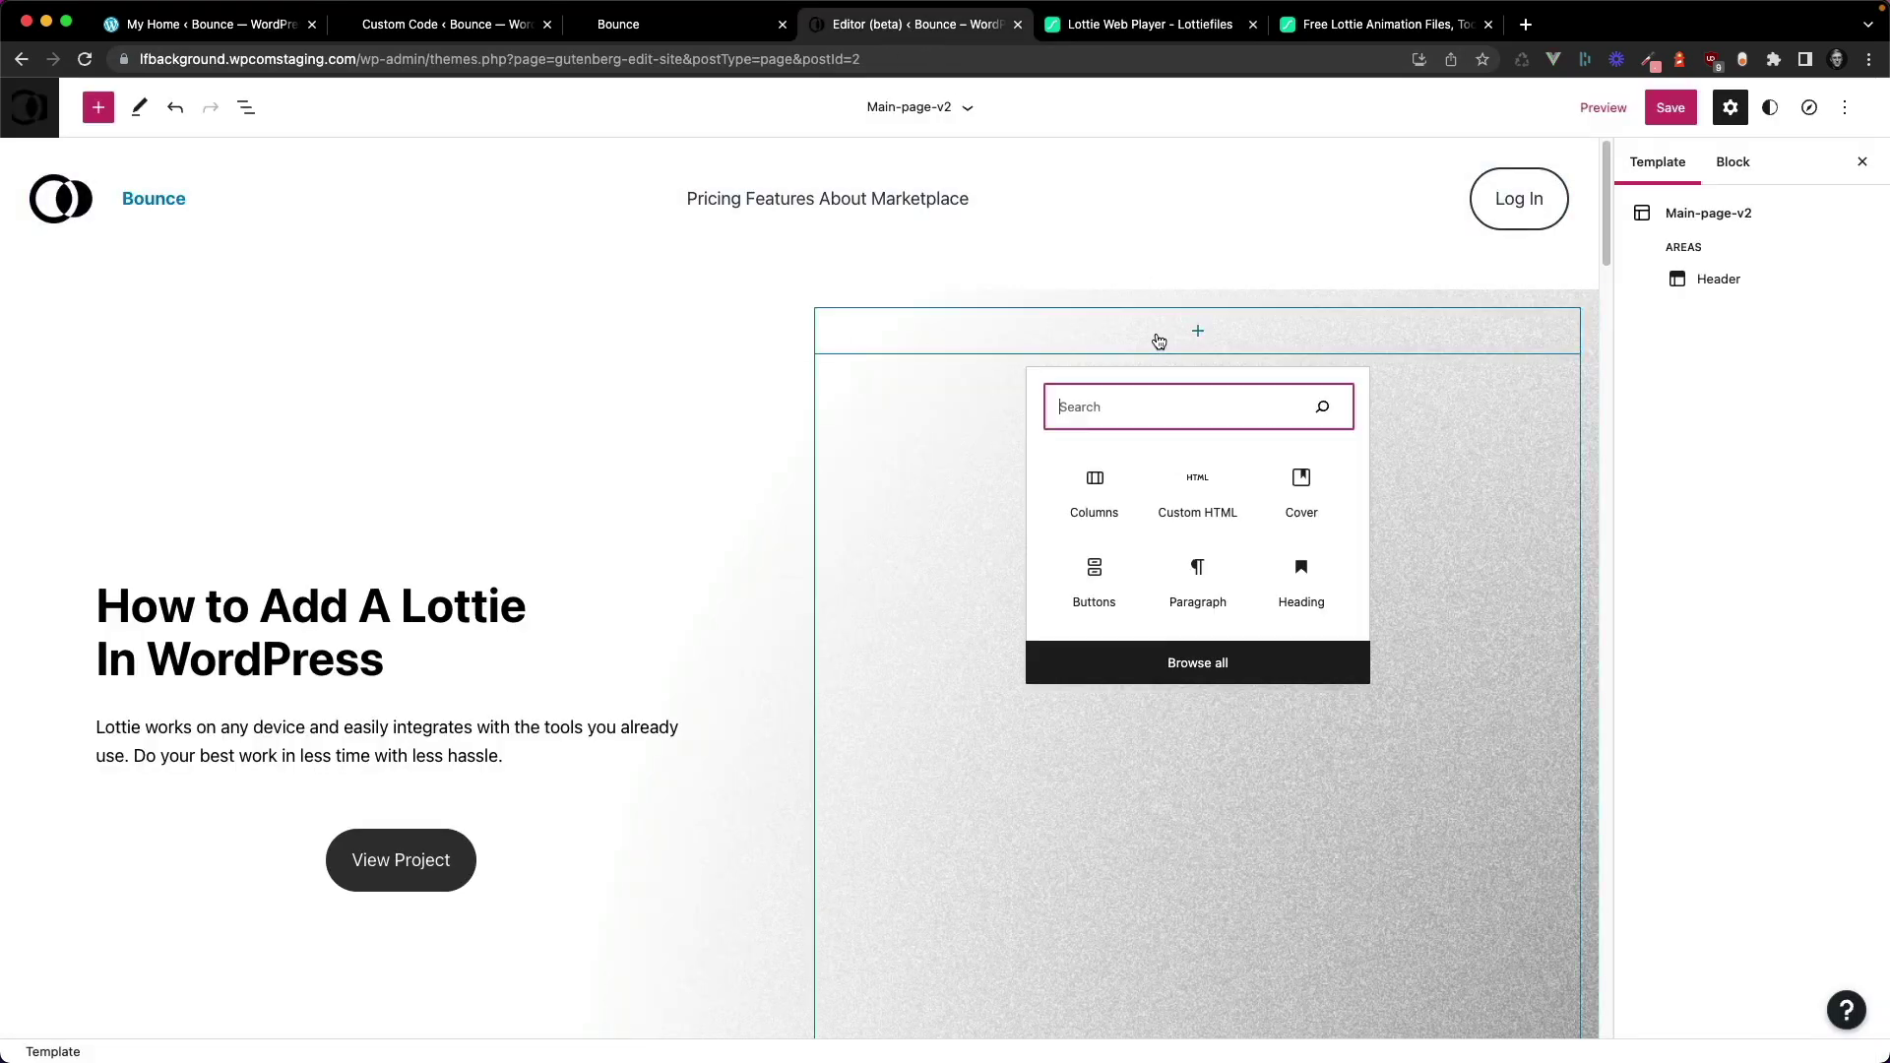
pyautogui.click(1197, 492)
pyautogui.press('super+v')
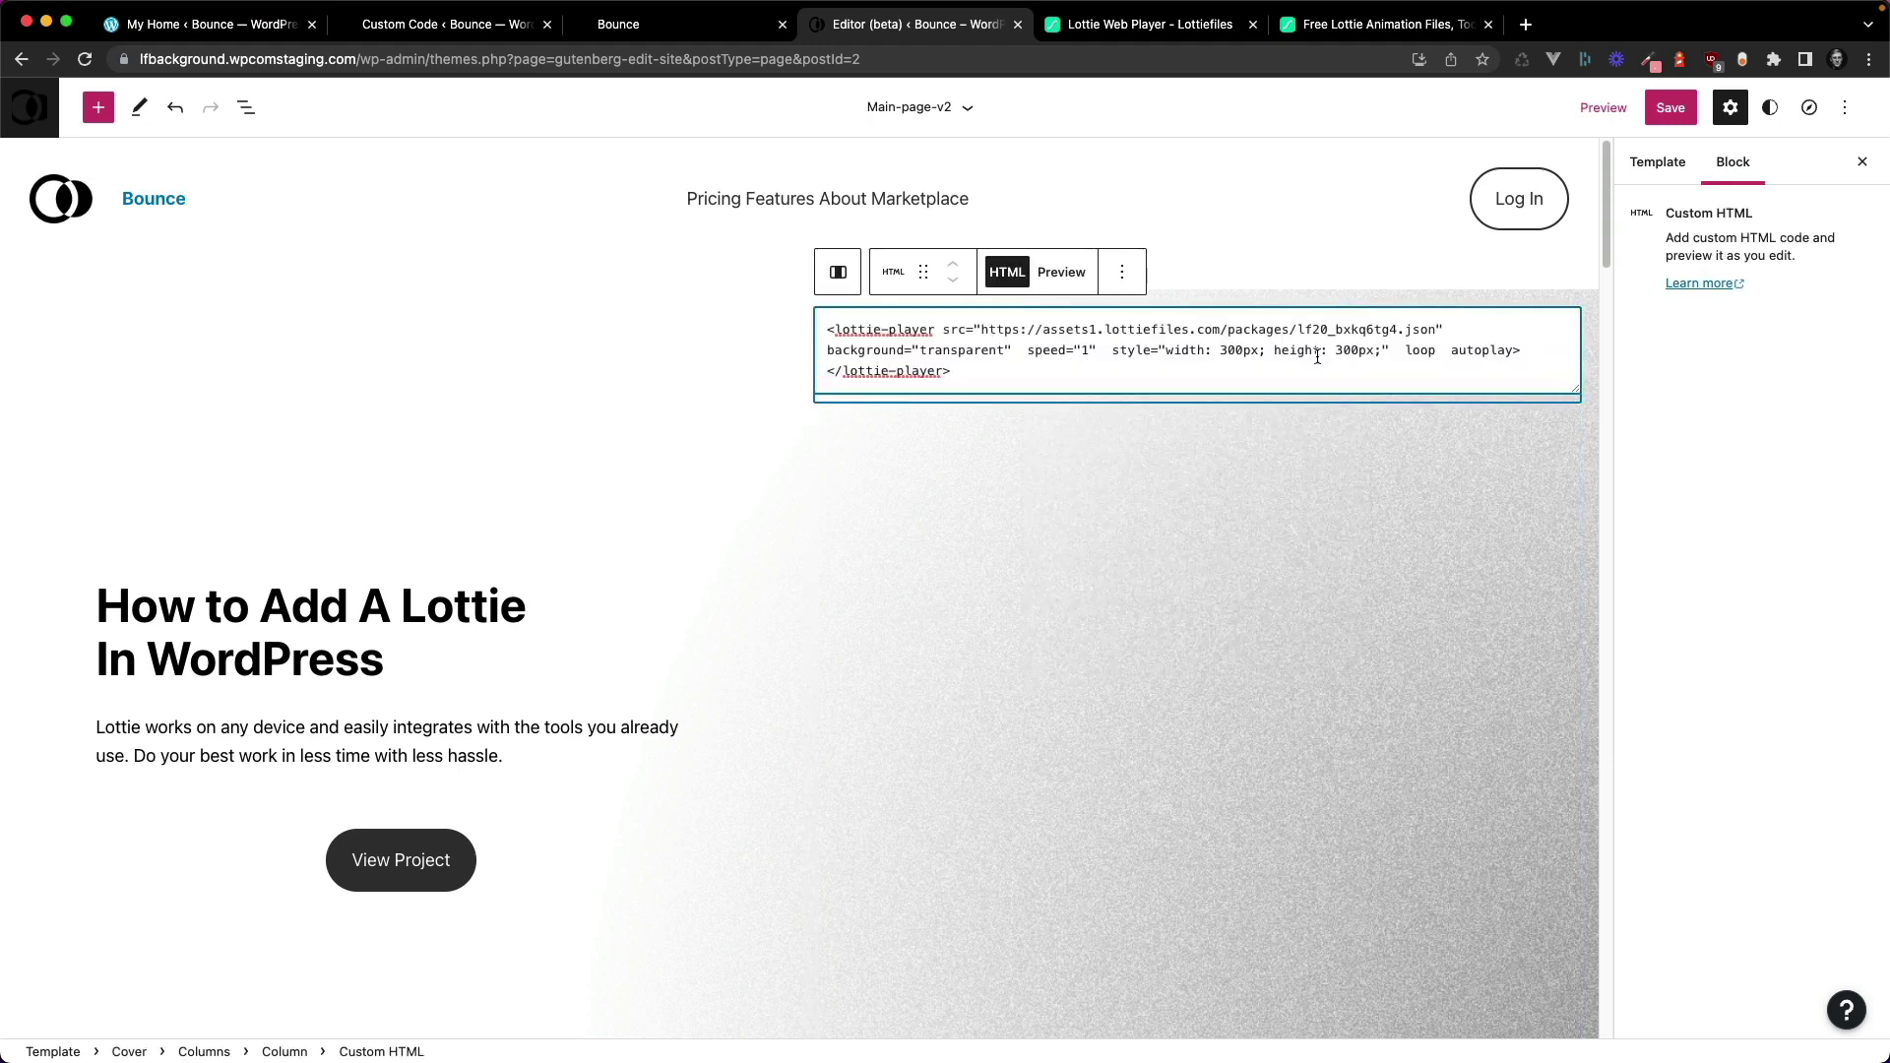
pyautogui.click(1671, 109)
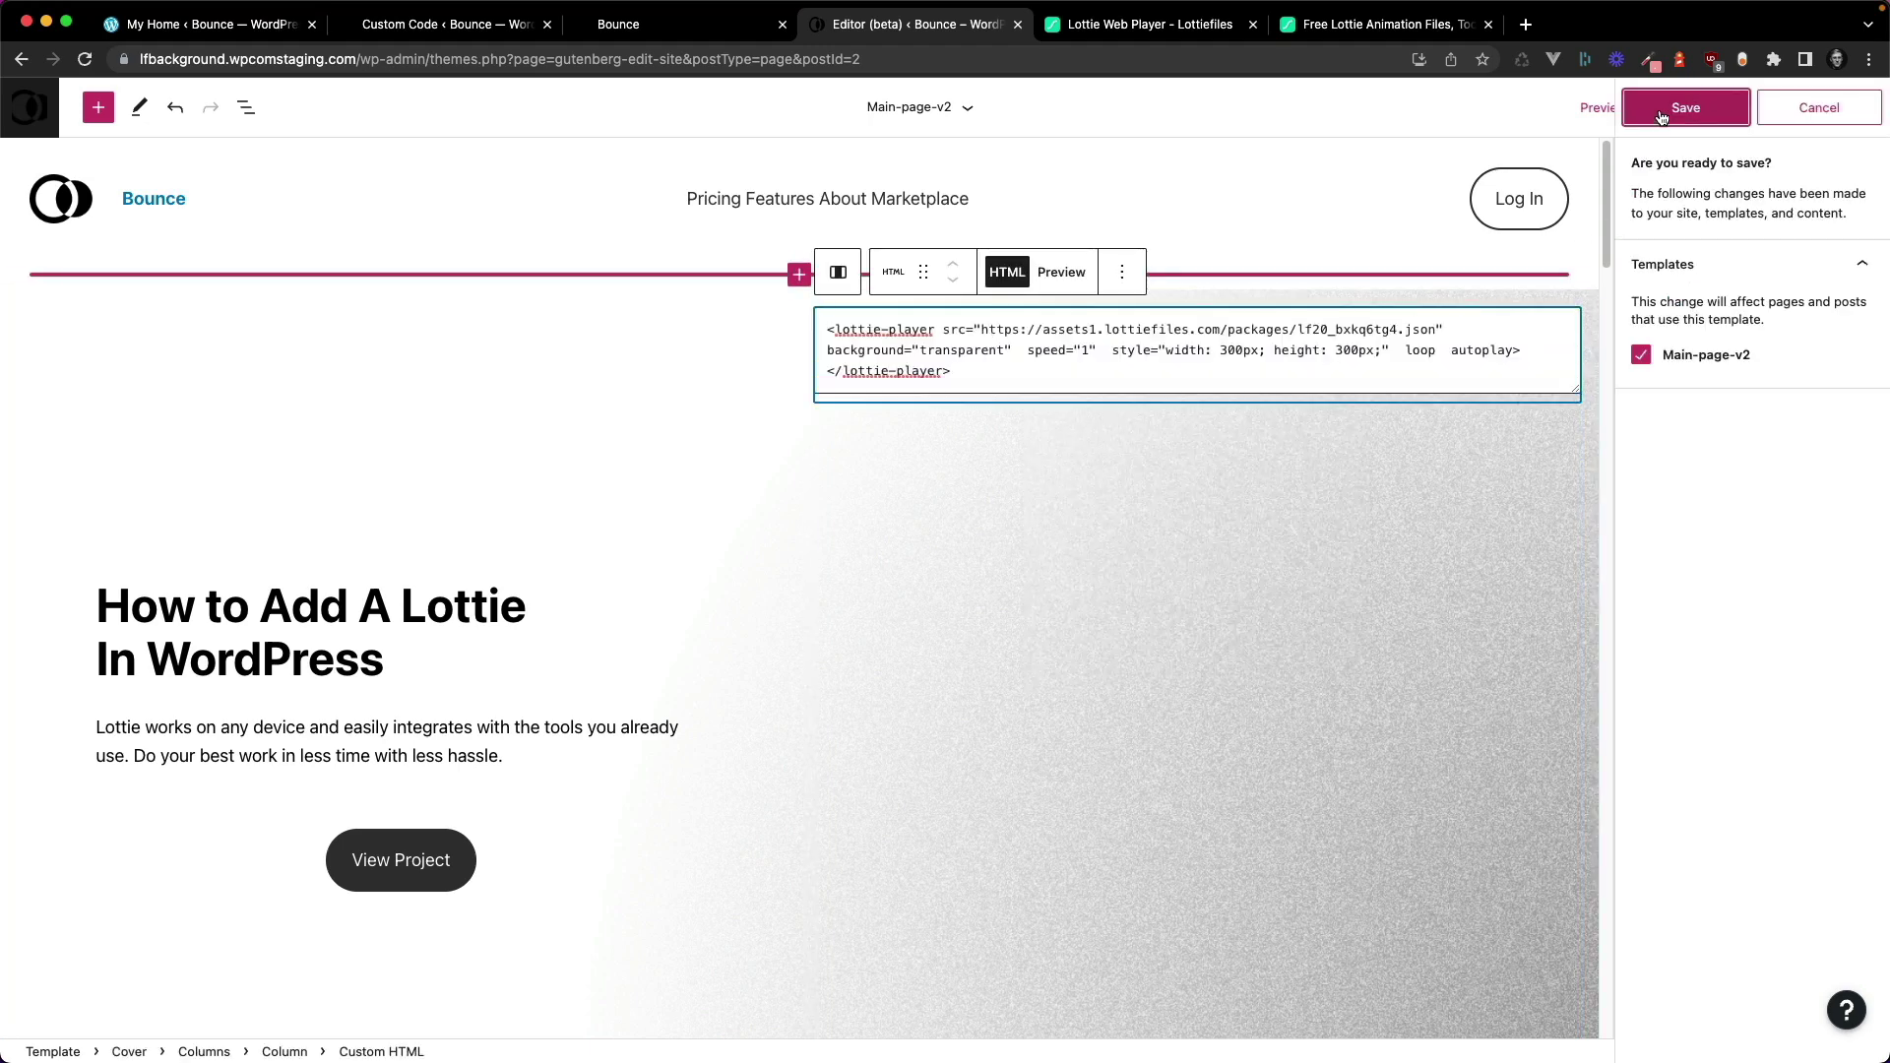
pyautogui.click(1673, 108)
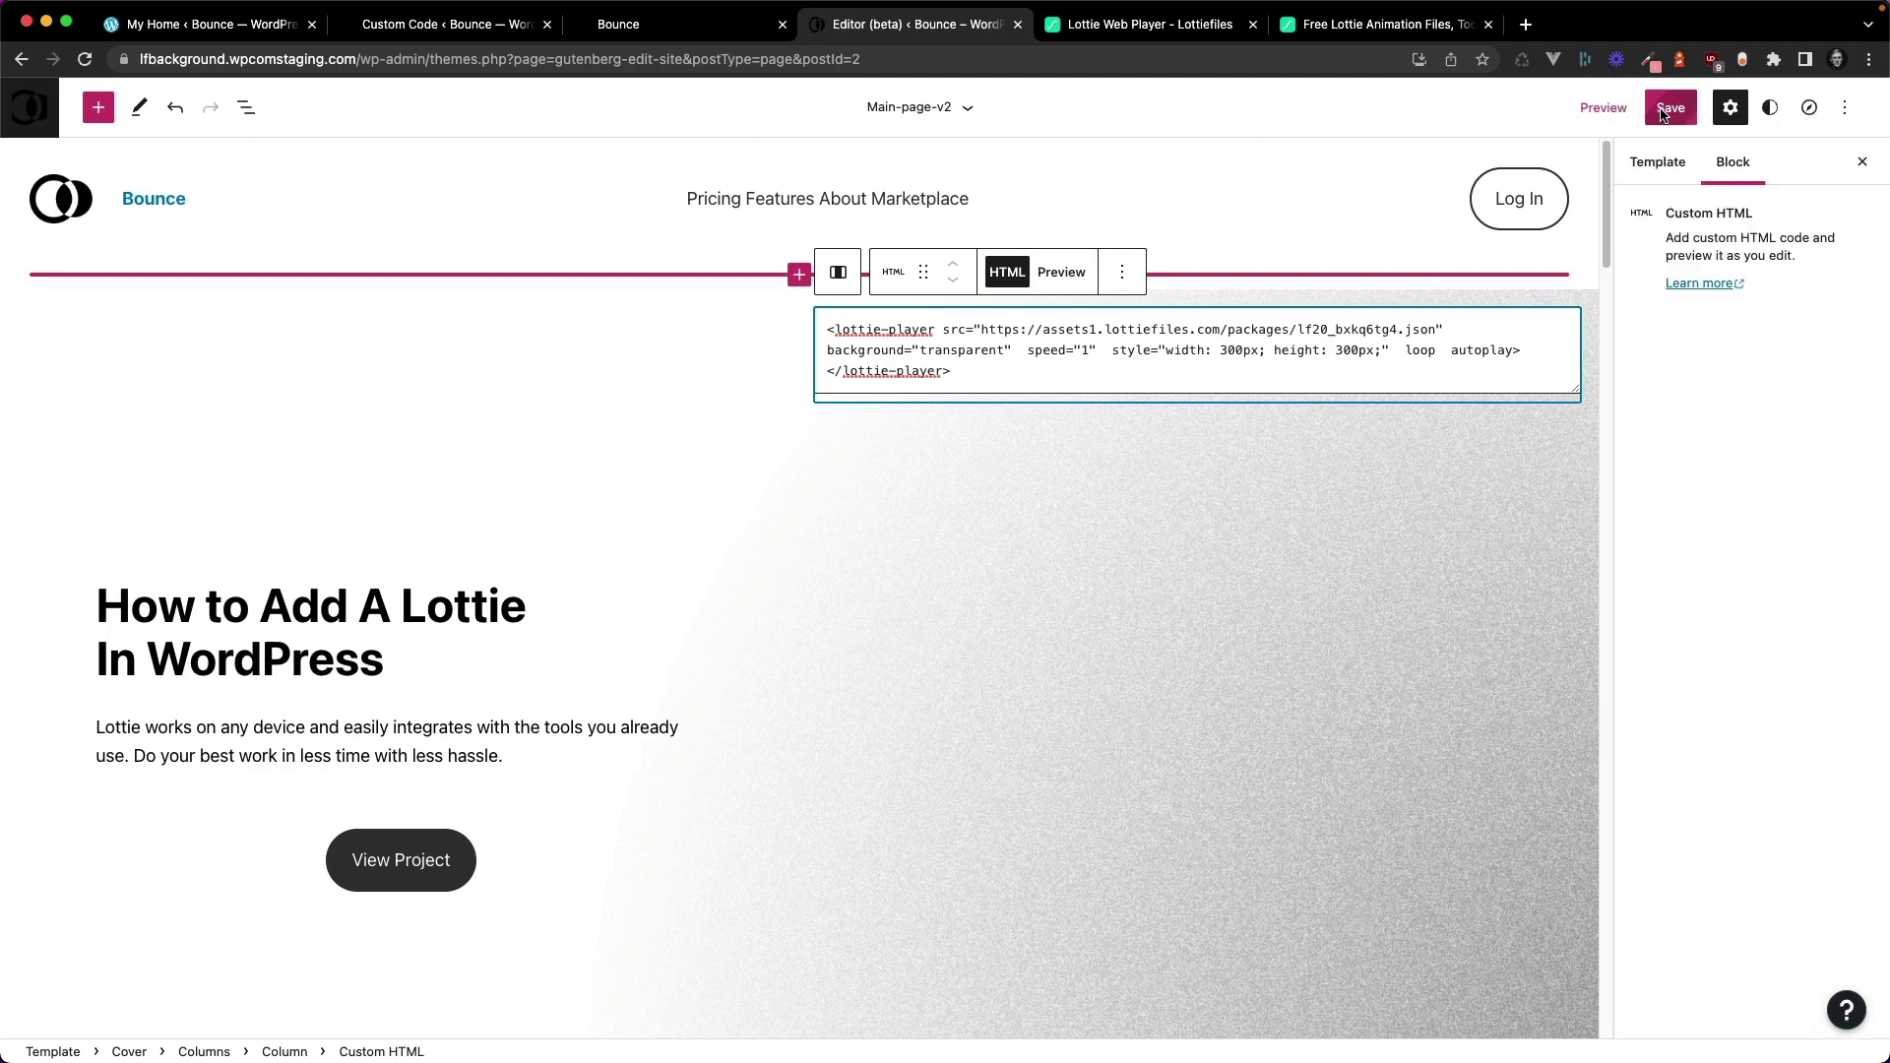
# - Reload the live Bounce page to check whether the hero animation appears
pyautogui.click(700, 38)
pyautogui.click(1521, 60)
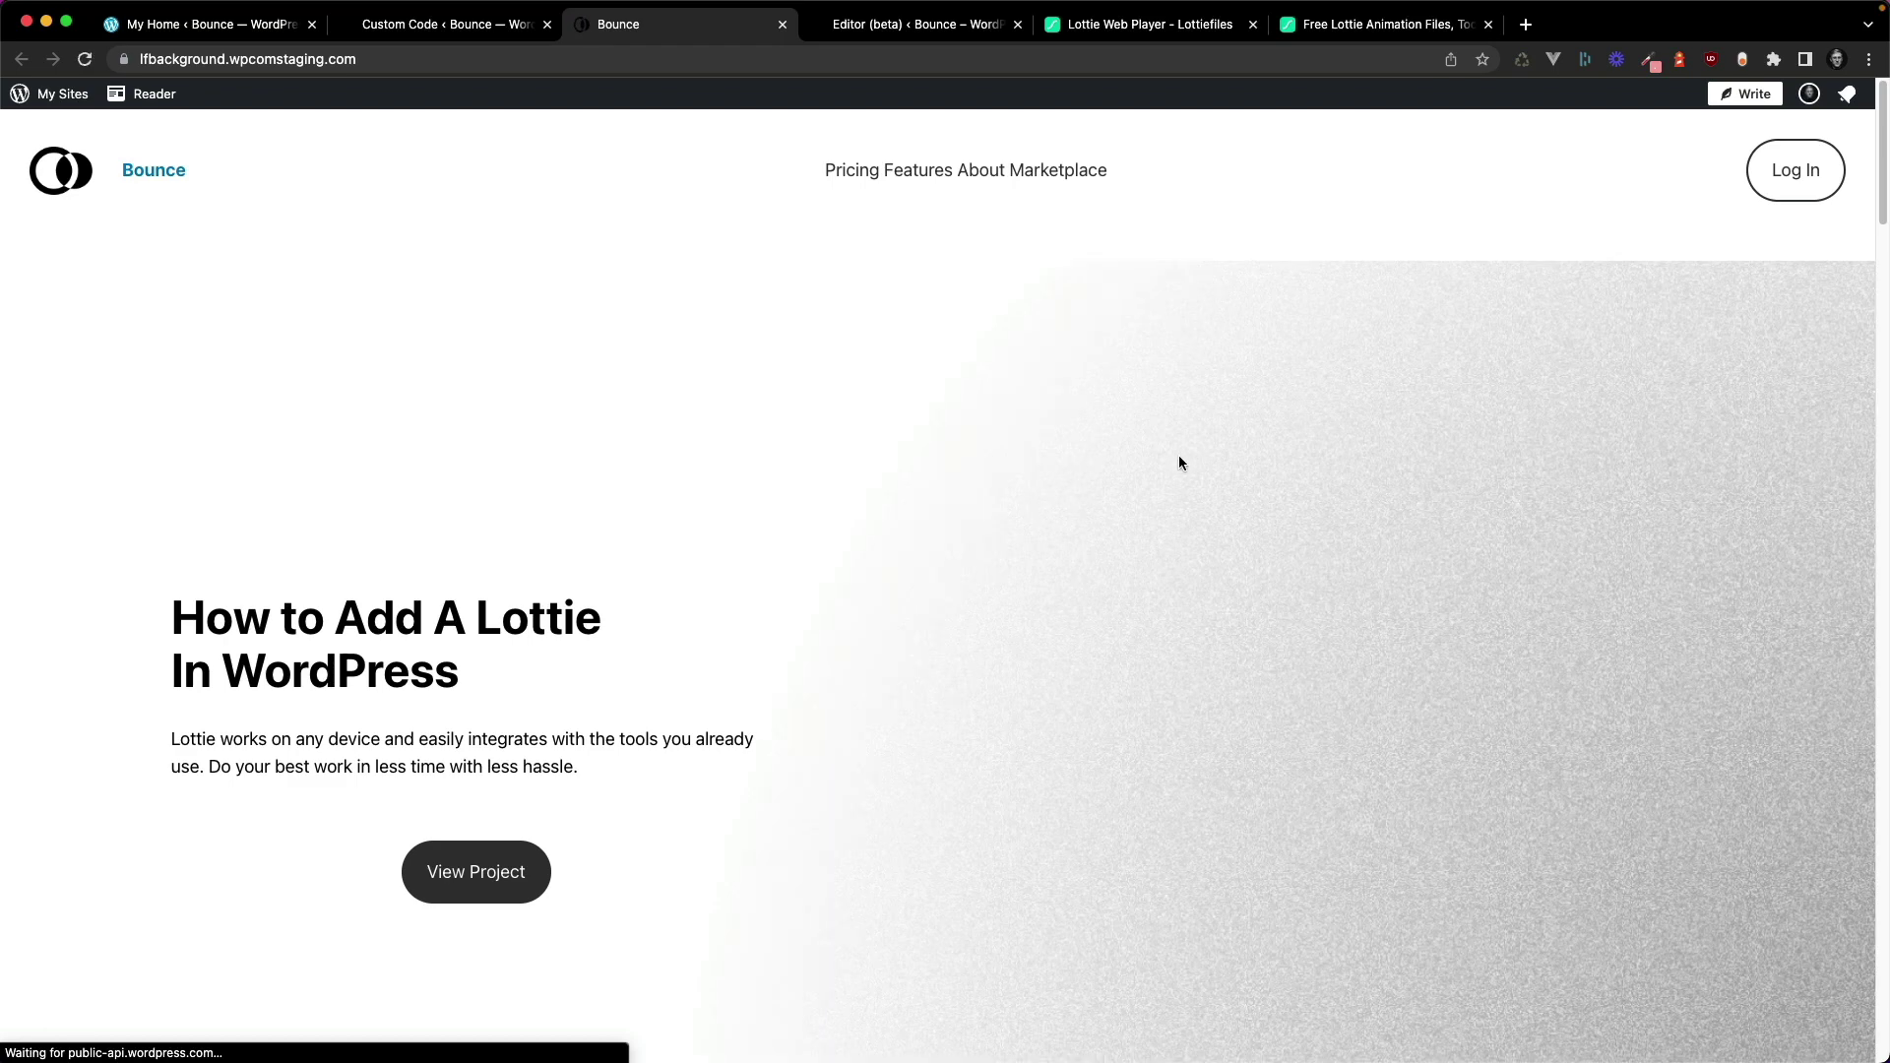
pyautogui.scroll(-5, 1317, 620)
pyautogui.scroll(5, 1311, 636)
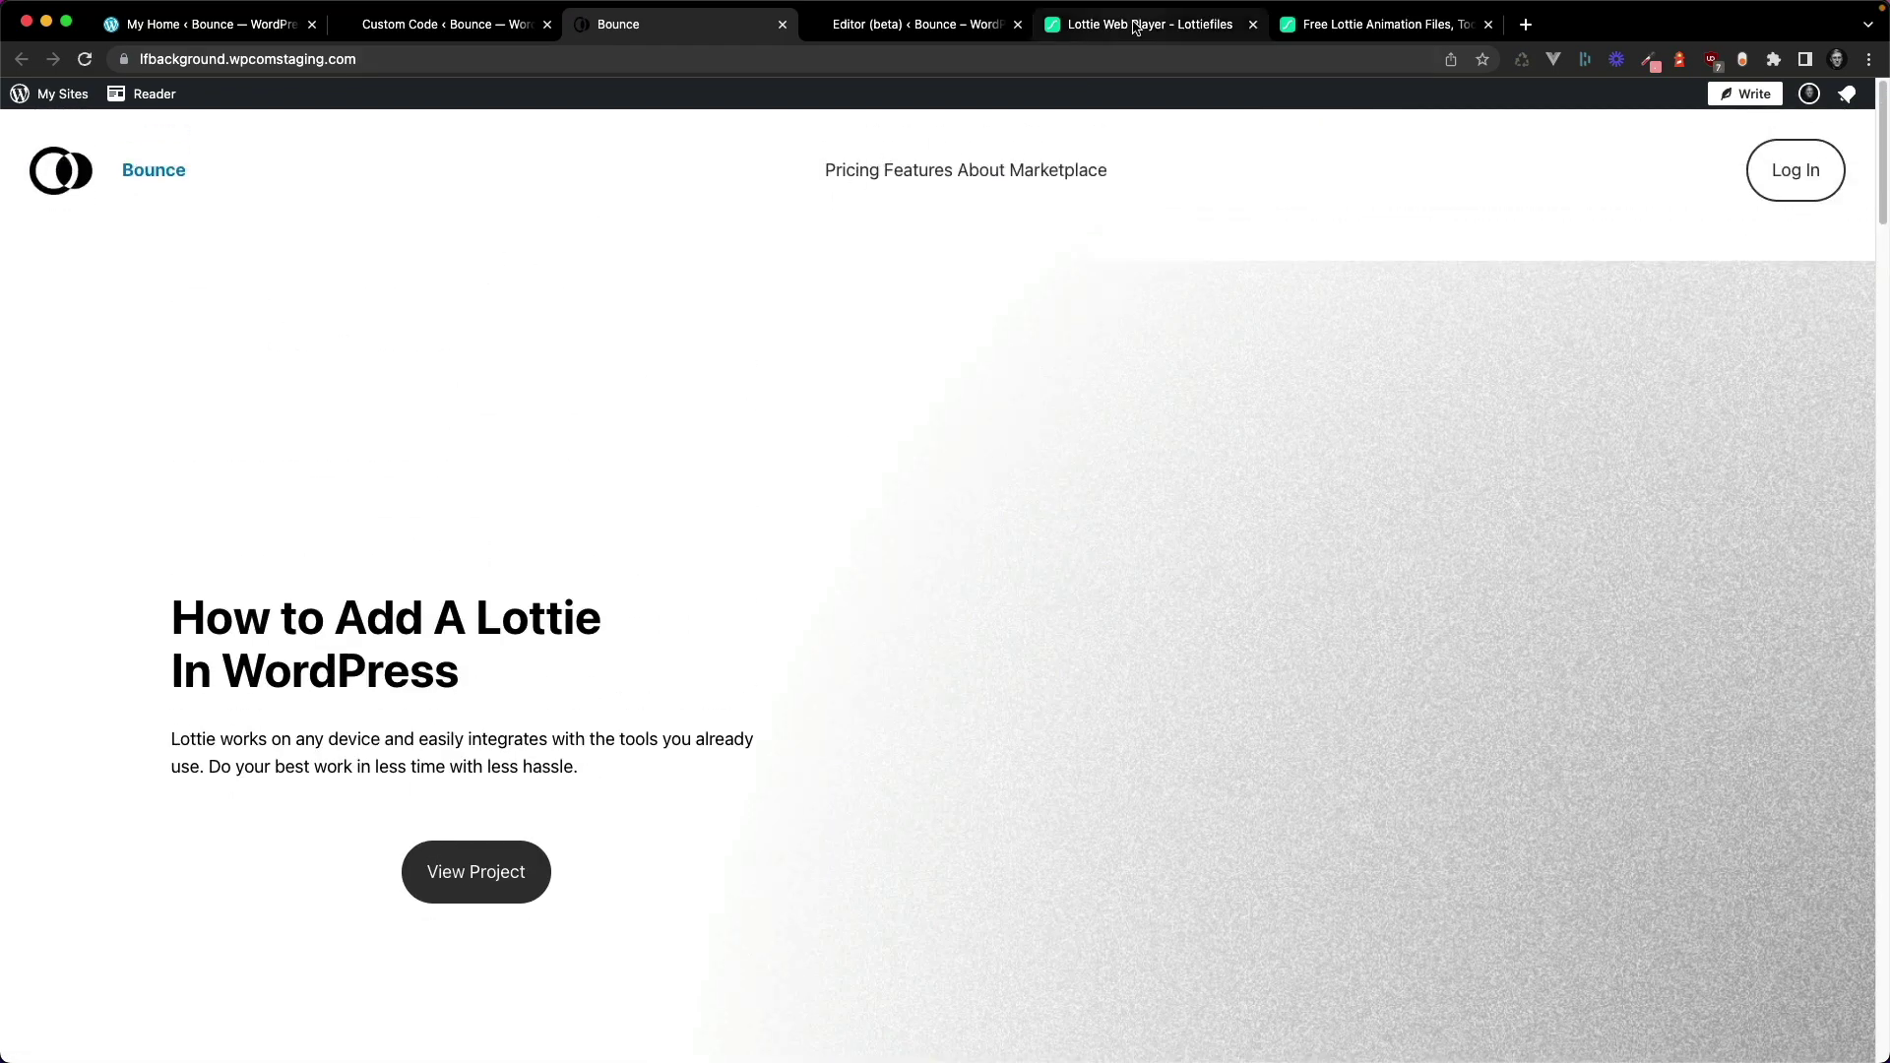
pyautogui.click(1088, 24)
# - Select the <script> line that loads the lottie-player library from the Generated Code
pyautogui.click(1037, 810)
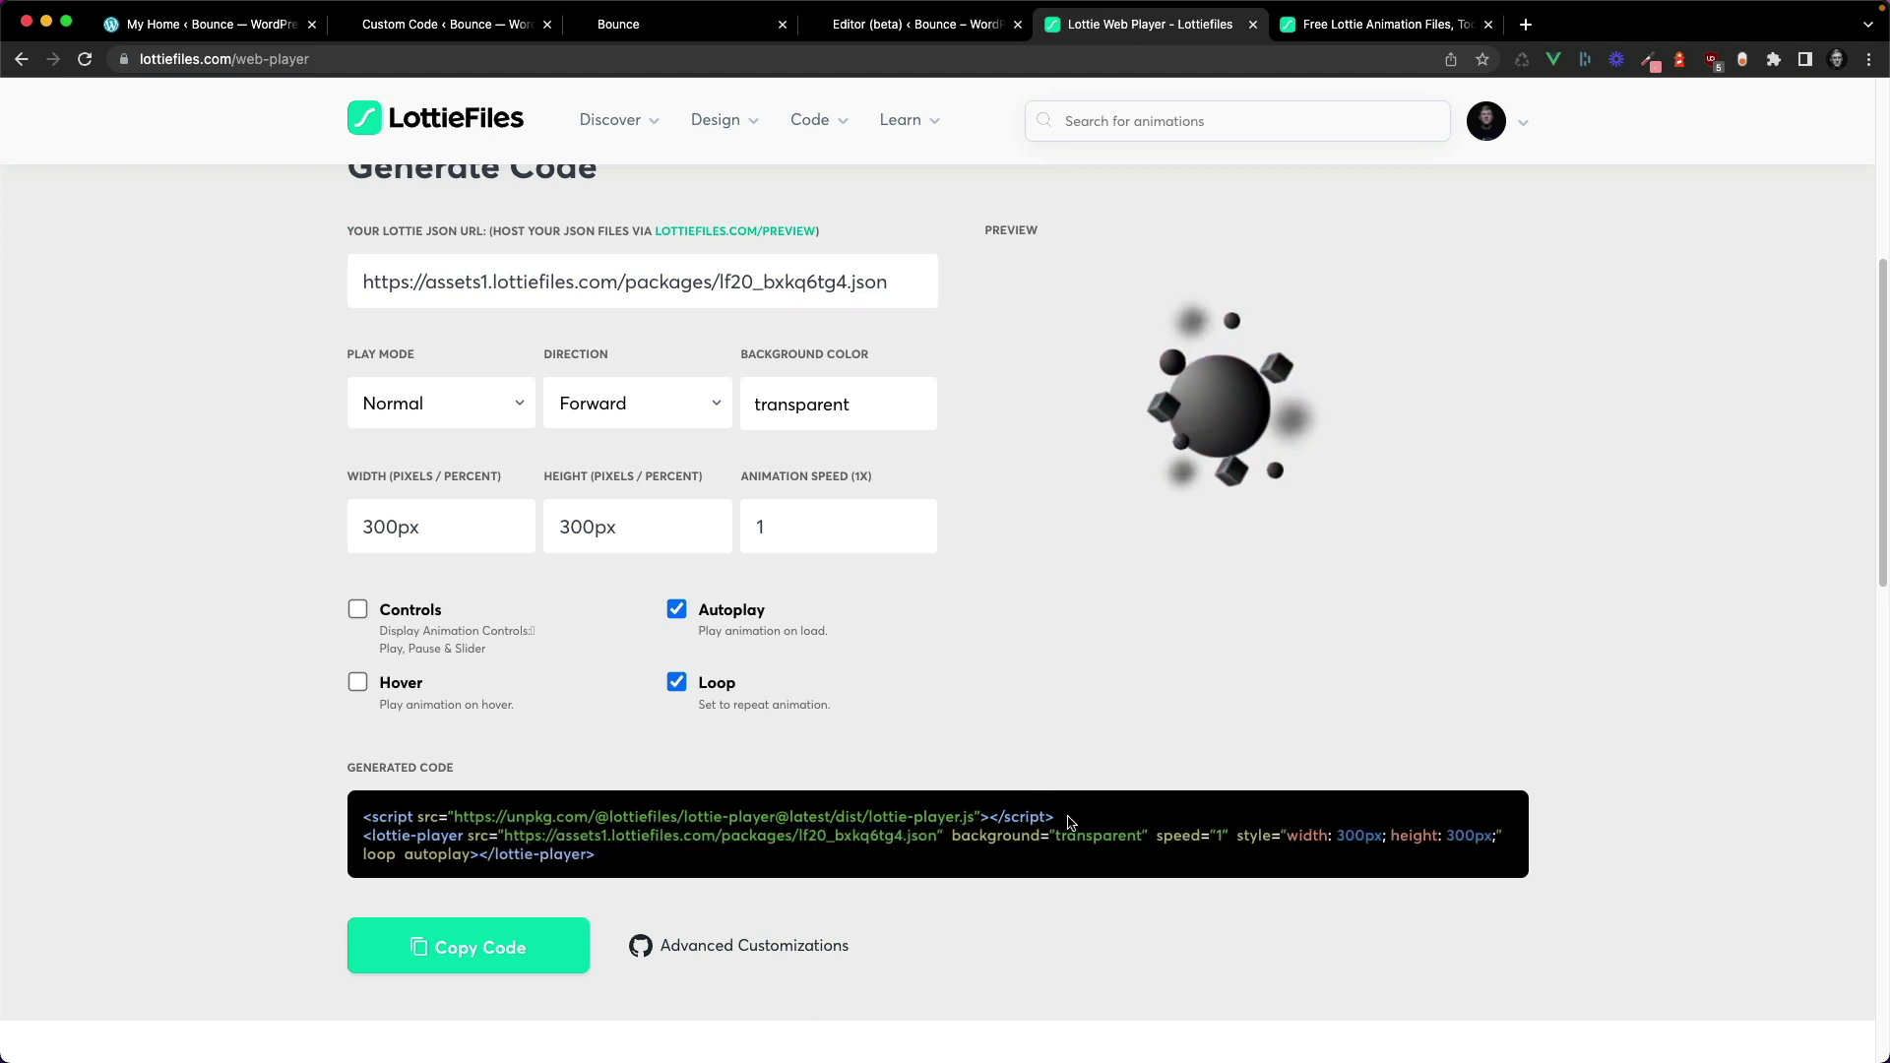
pyautogui.moveTo(1056, 816); pyautogui.dragTo(942, 772)
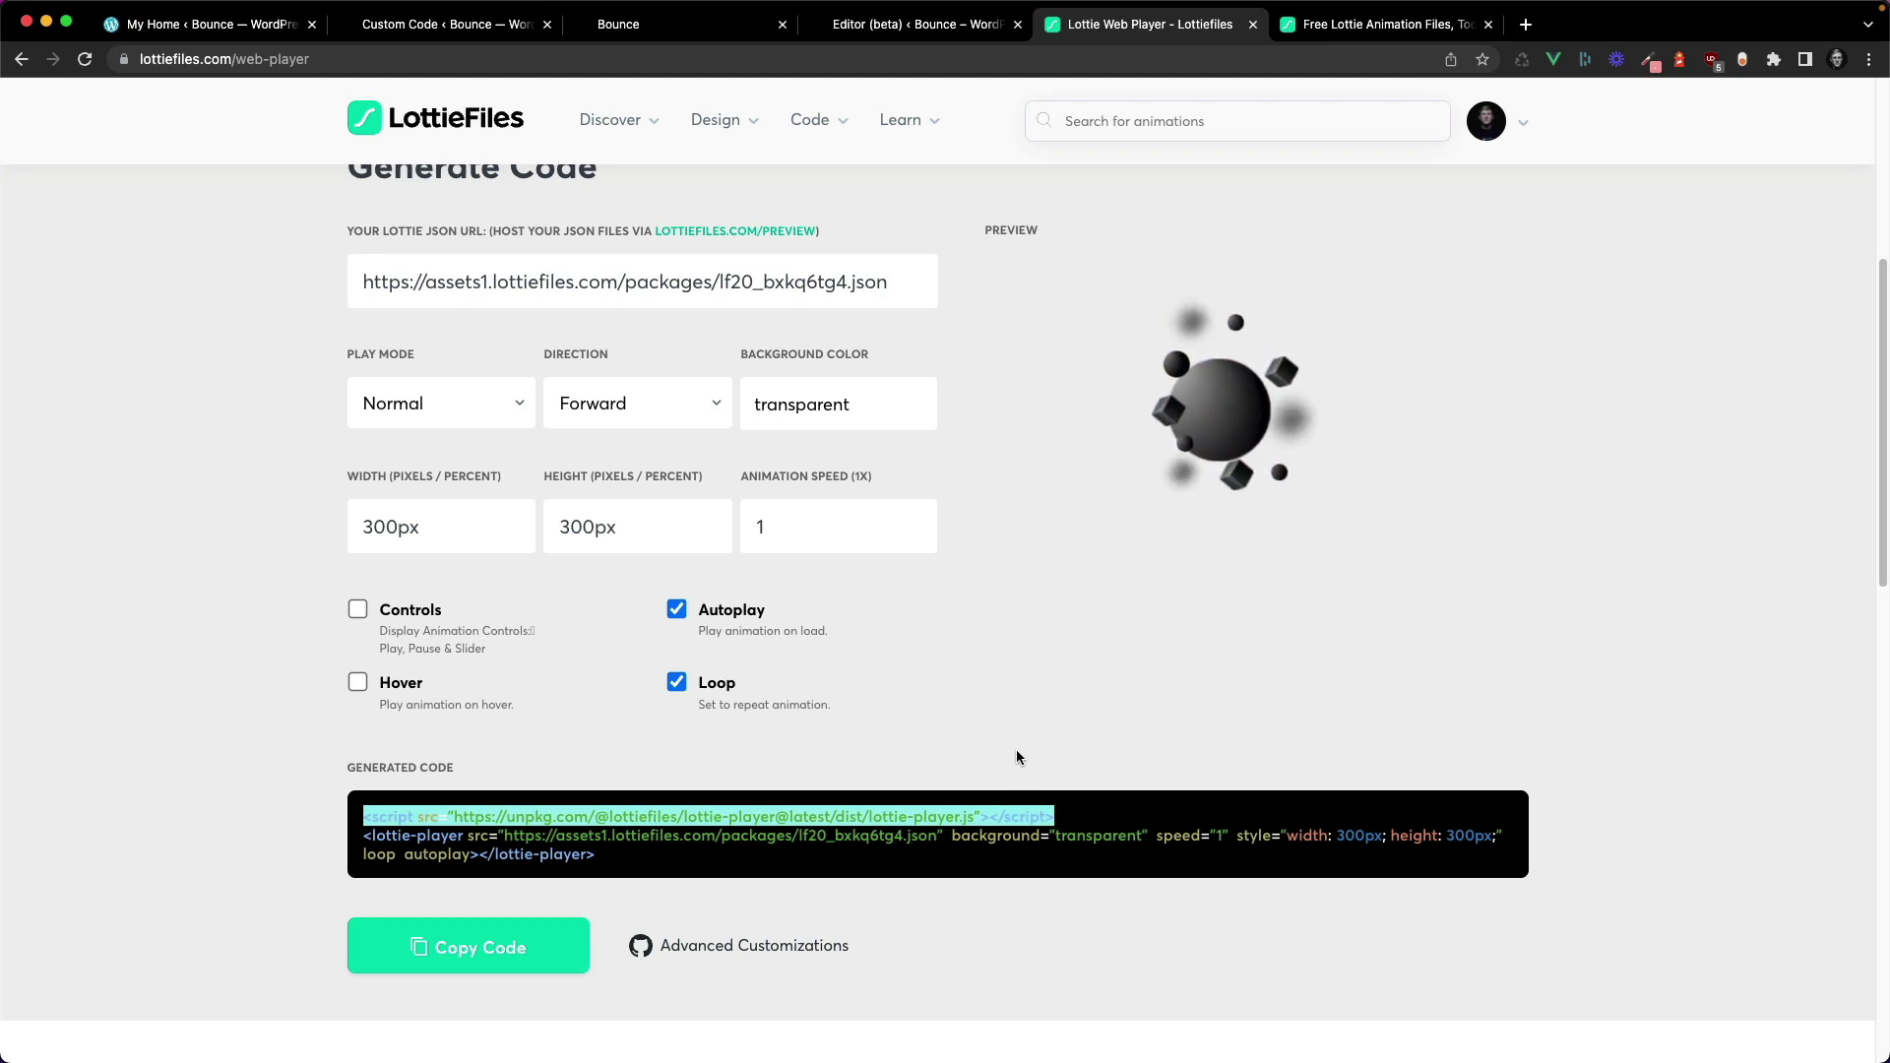
pyautogui.click(480, 29)
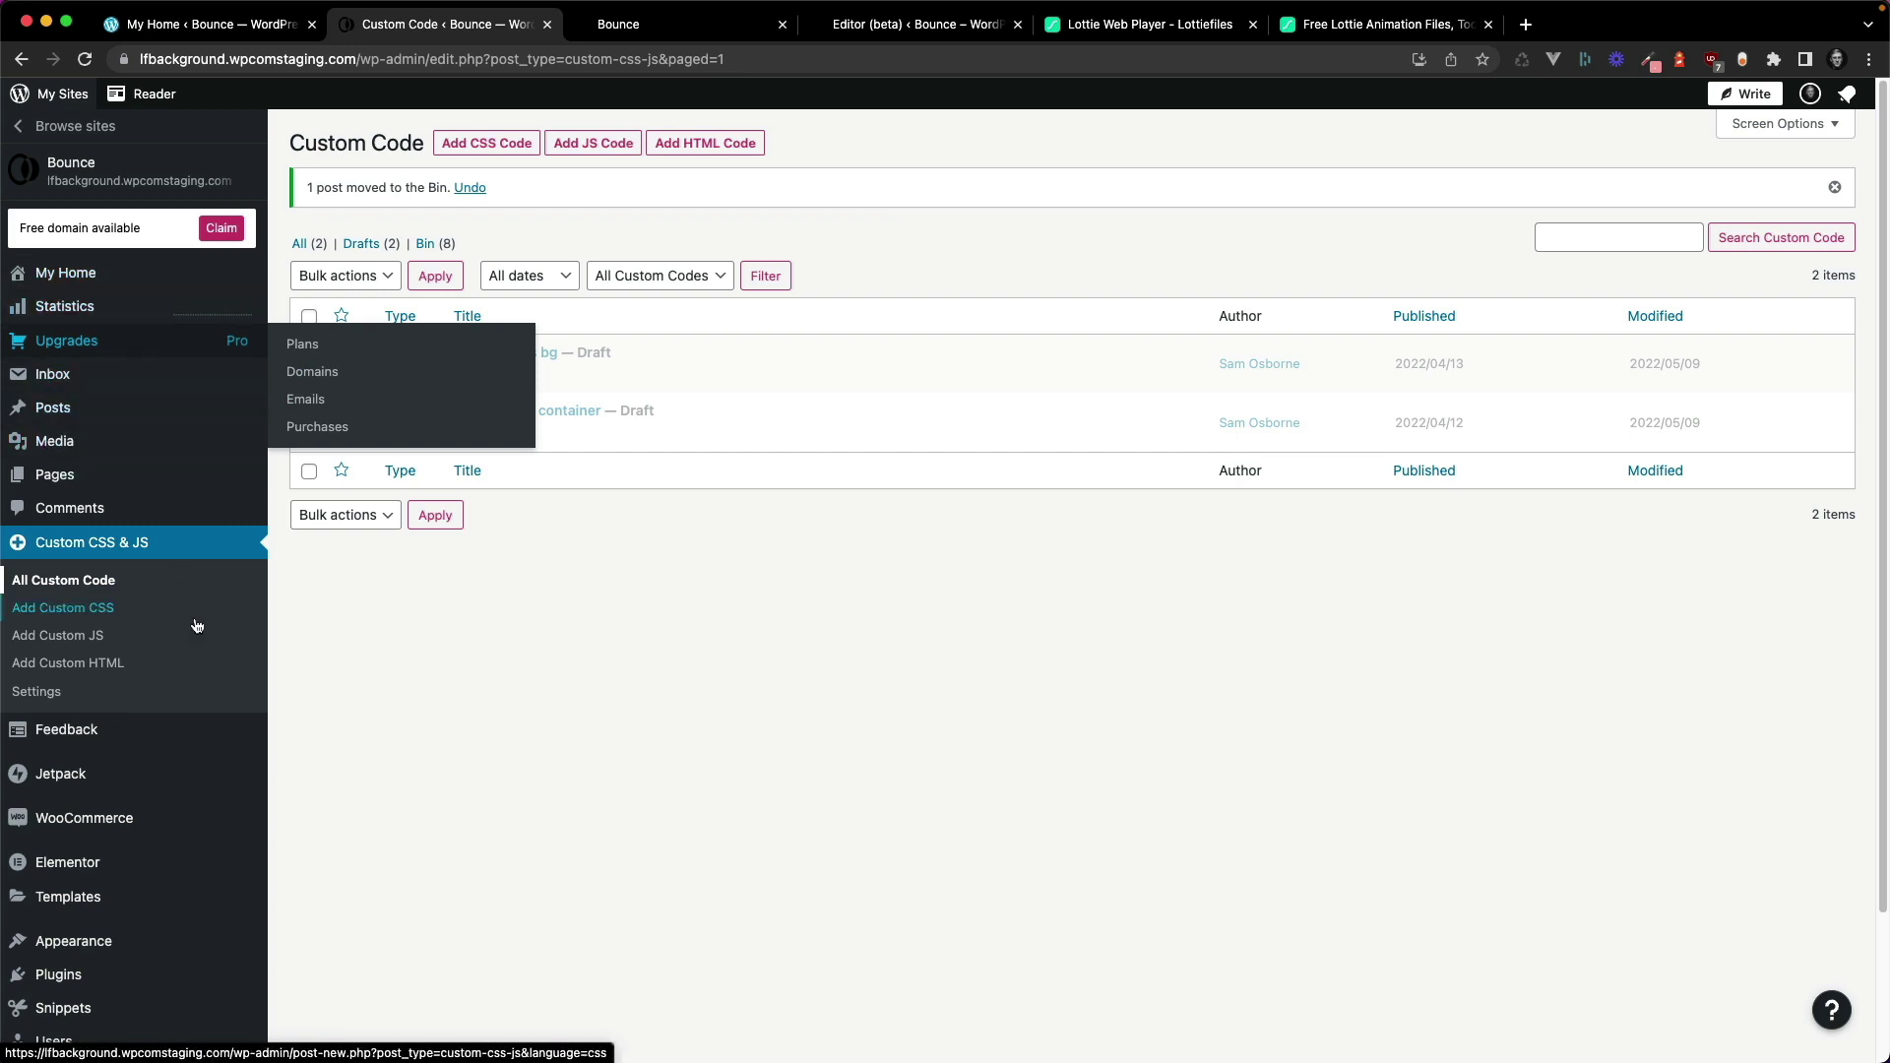
# - Search plugins for 'custom css & js', then open the Custom CSS & JS code list
pyautogui.scroll(-3, 172, 582)
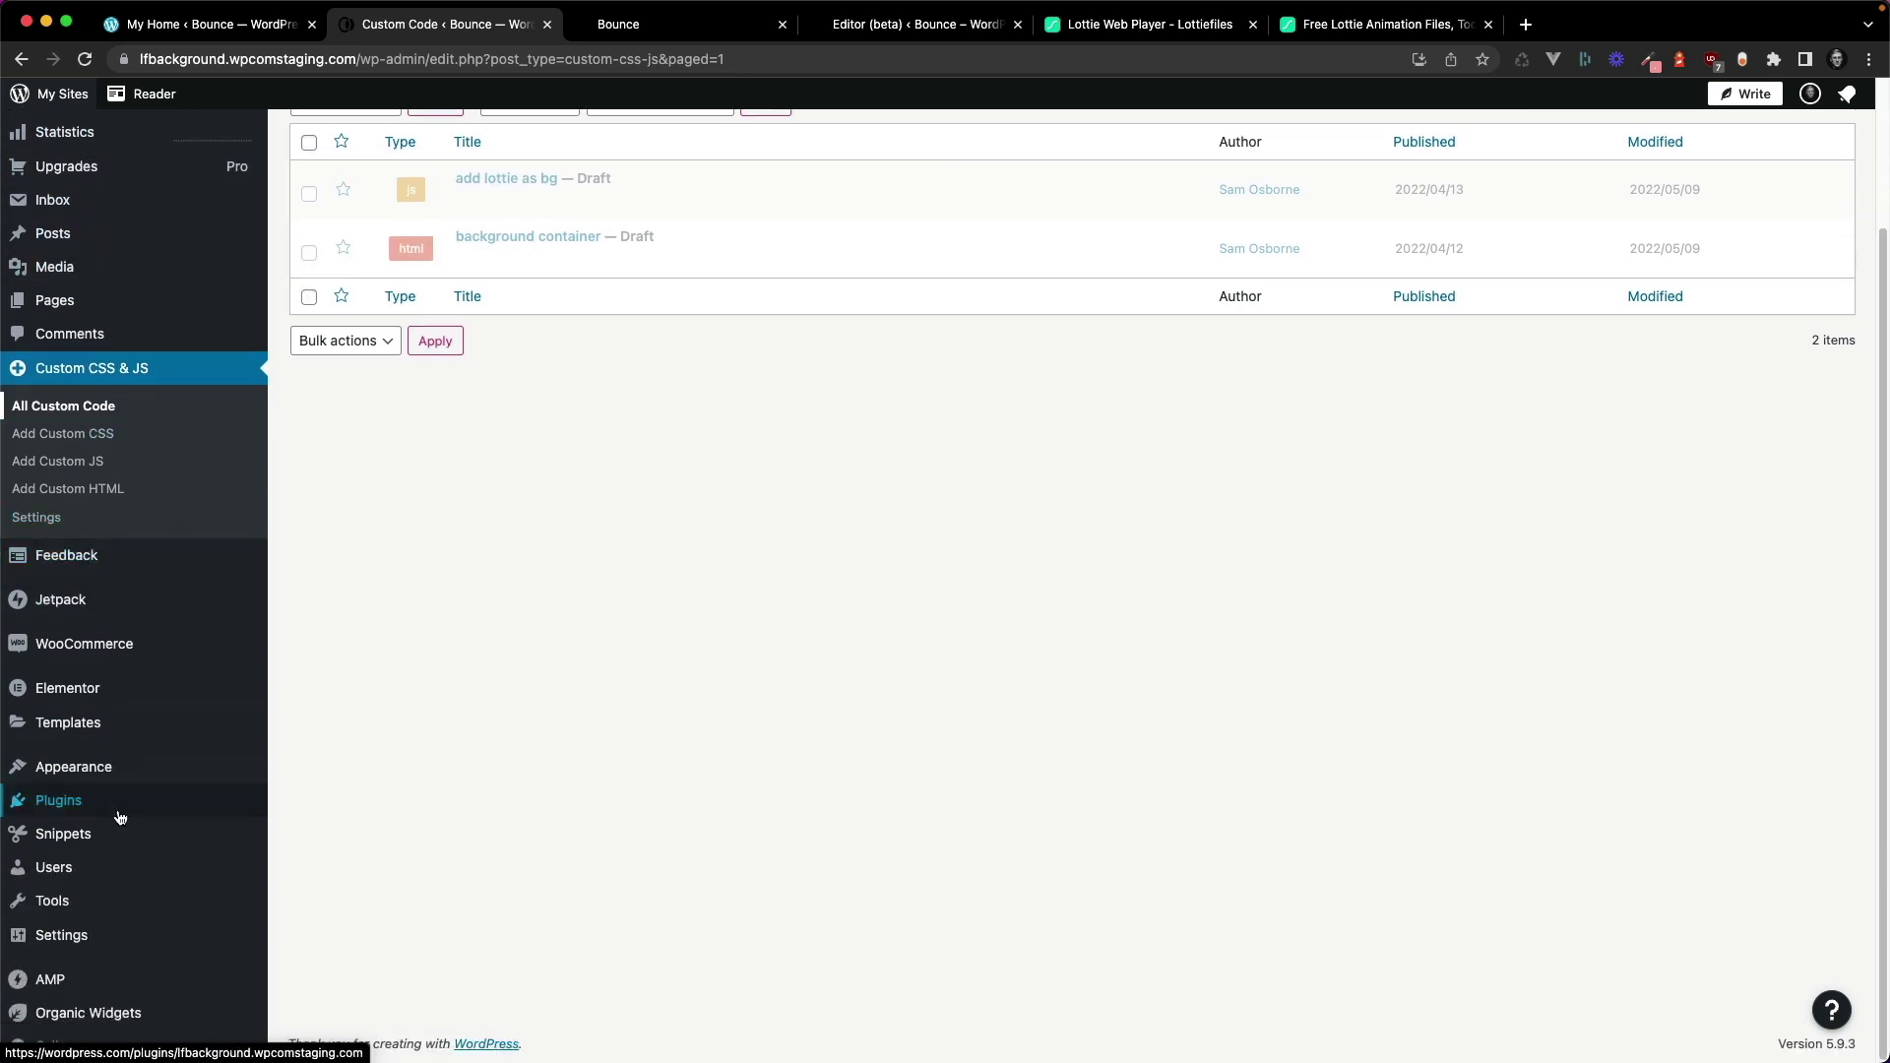
pyautogui.moveTo(111, 811)
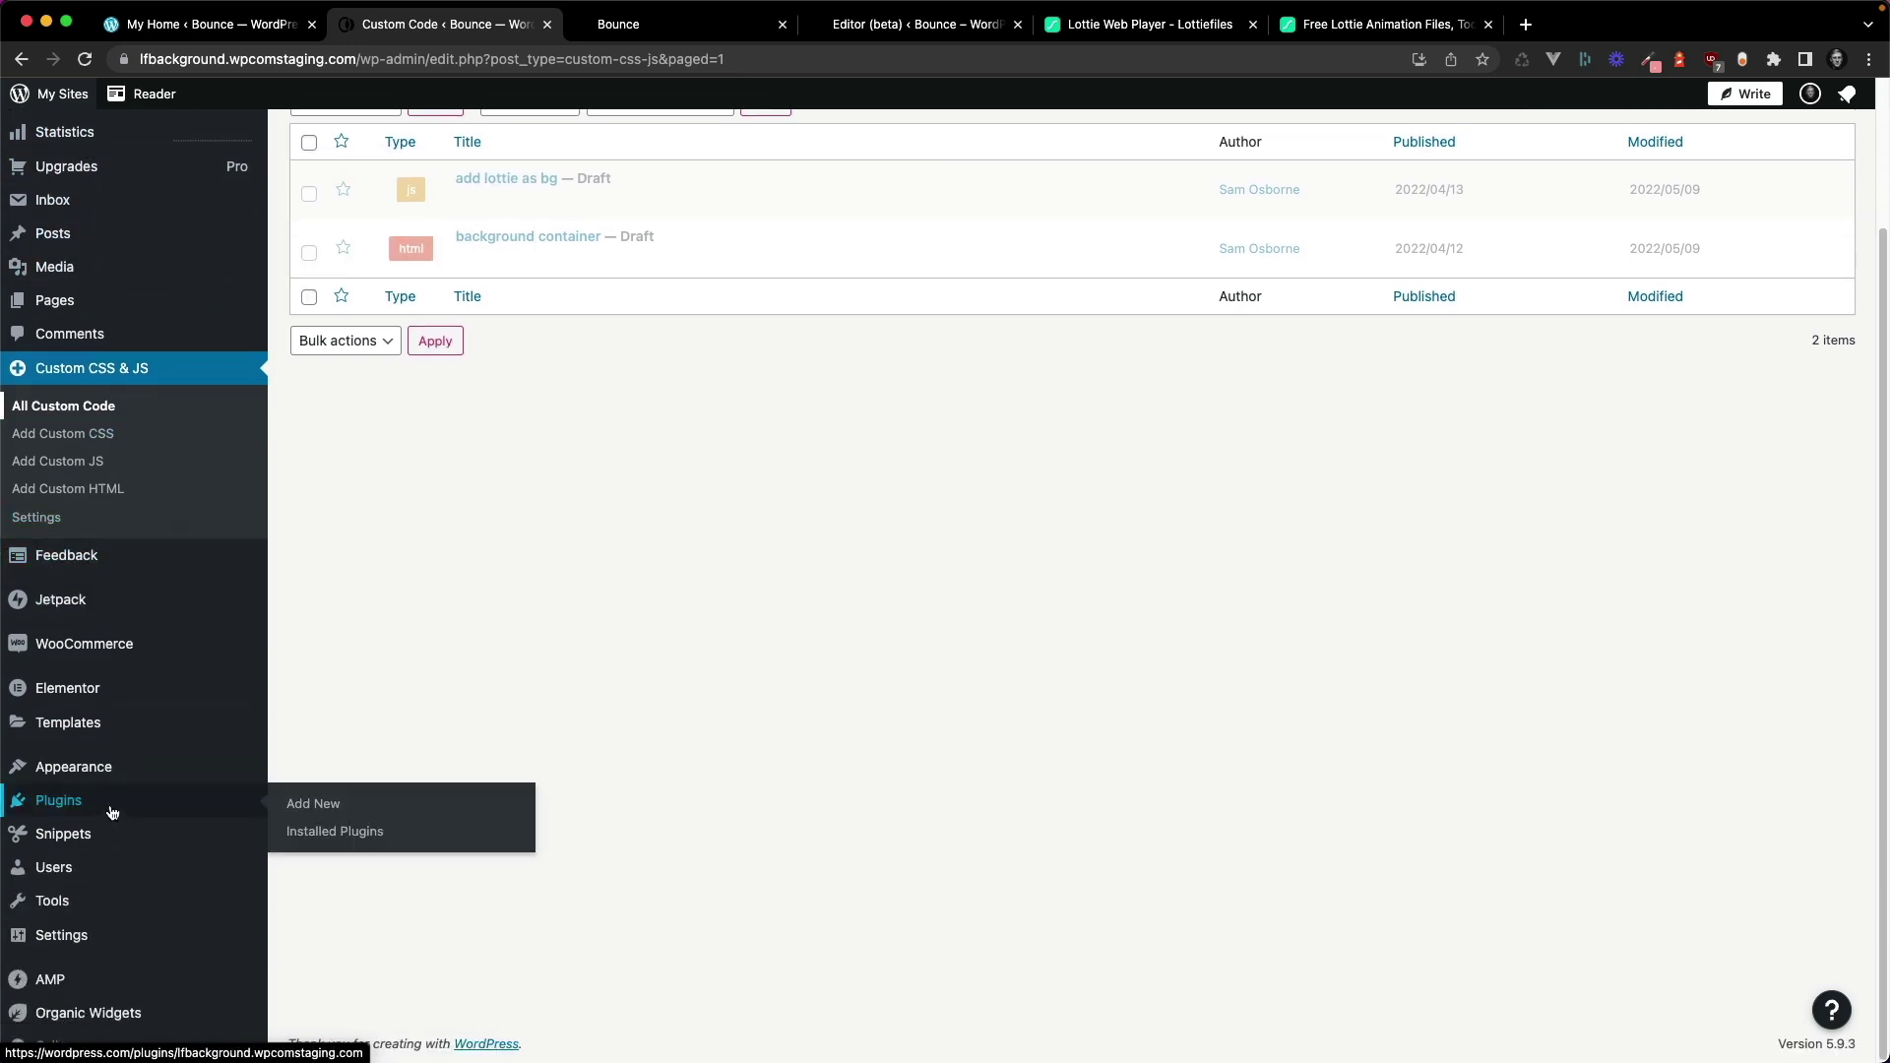
pyautogui.click(116, 370)
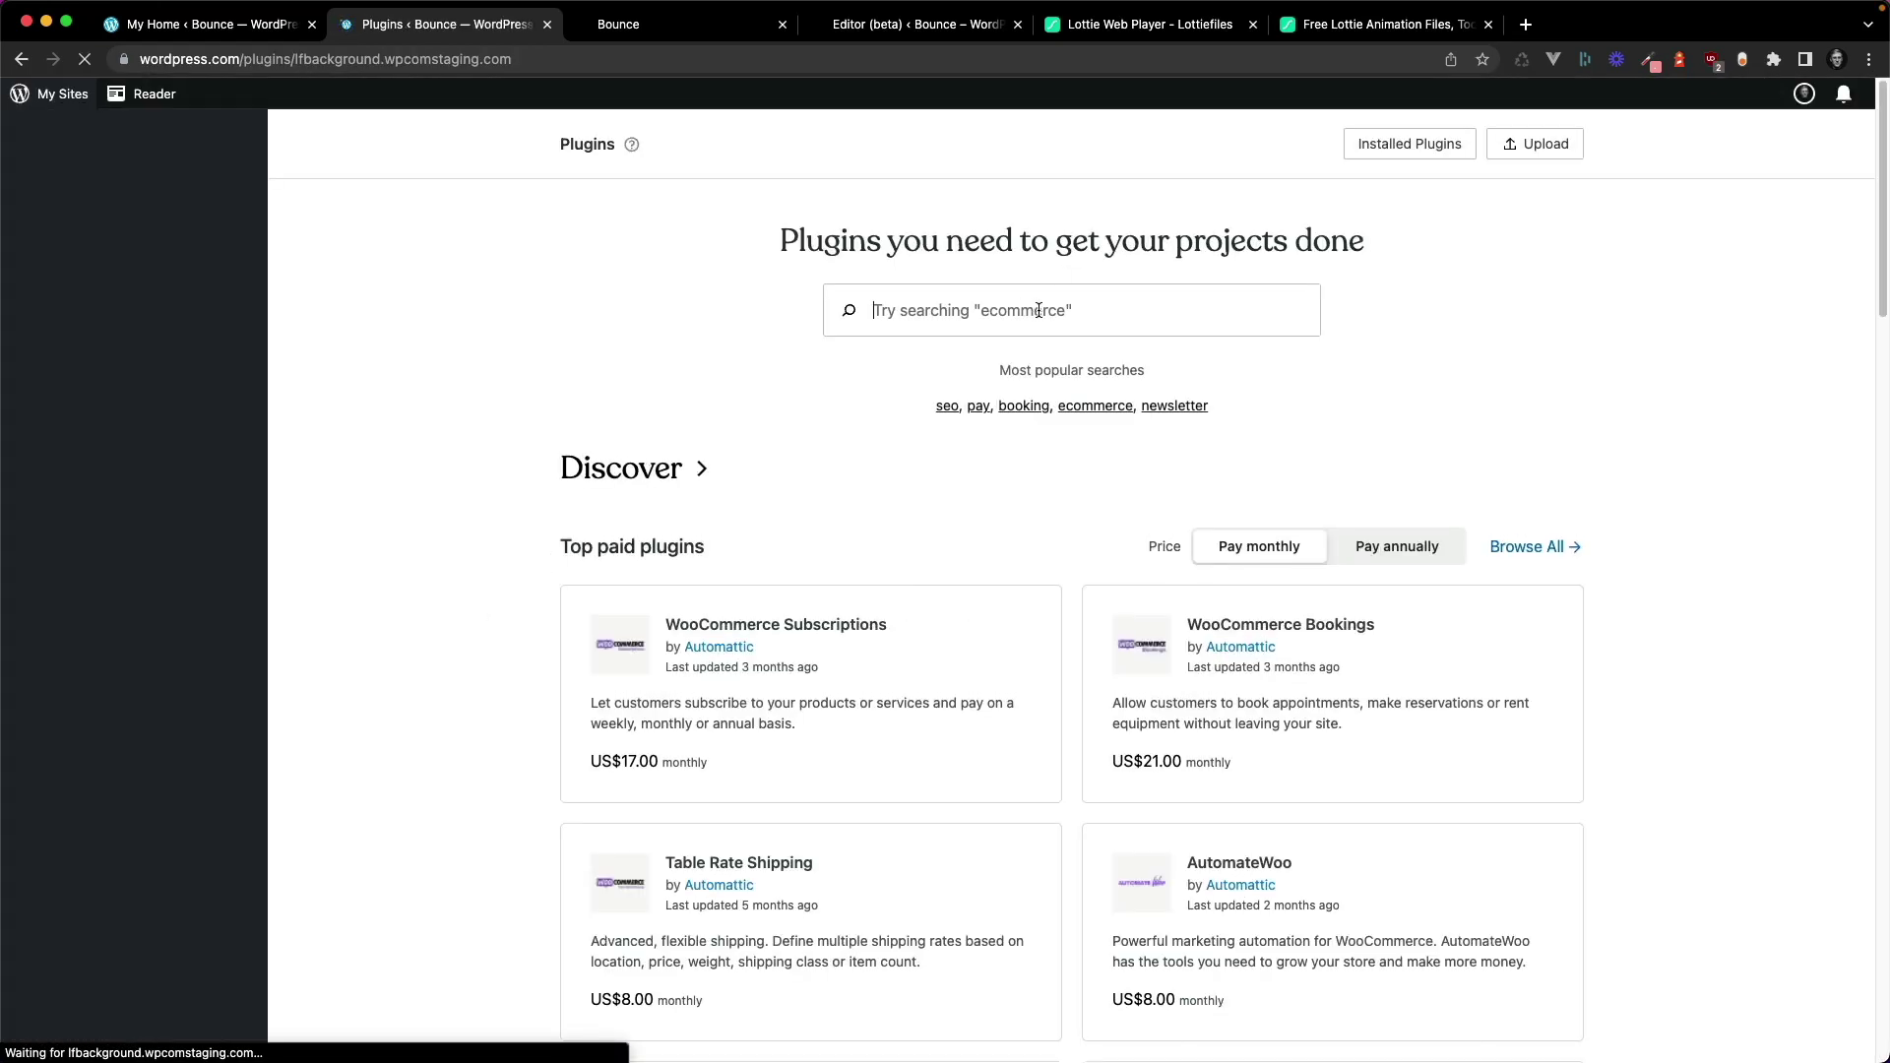
pyautogui.click(1038, 310)
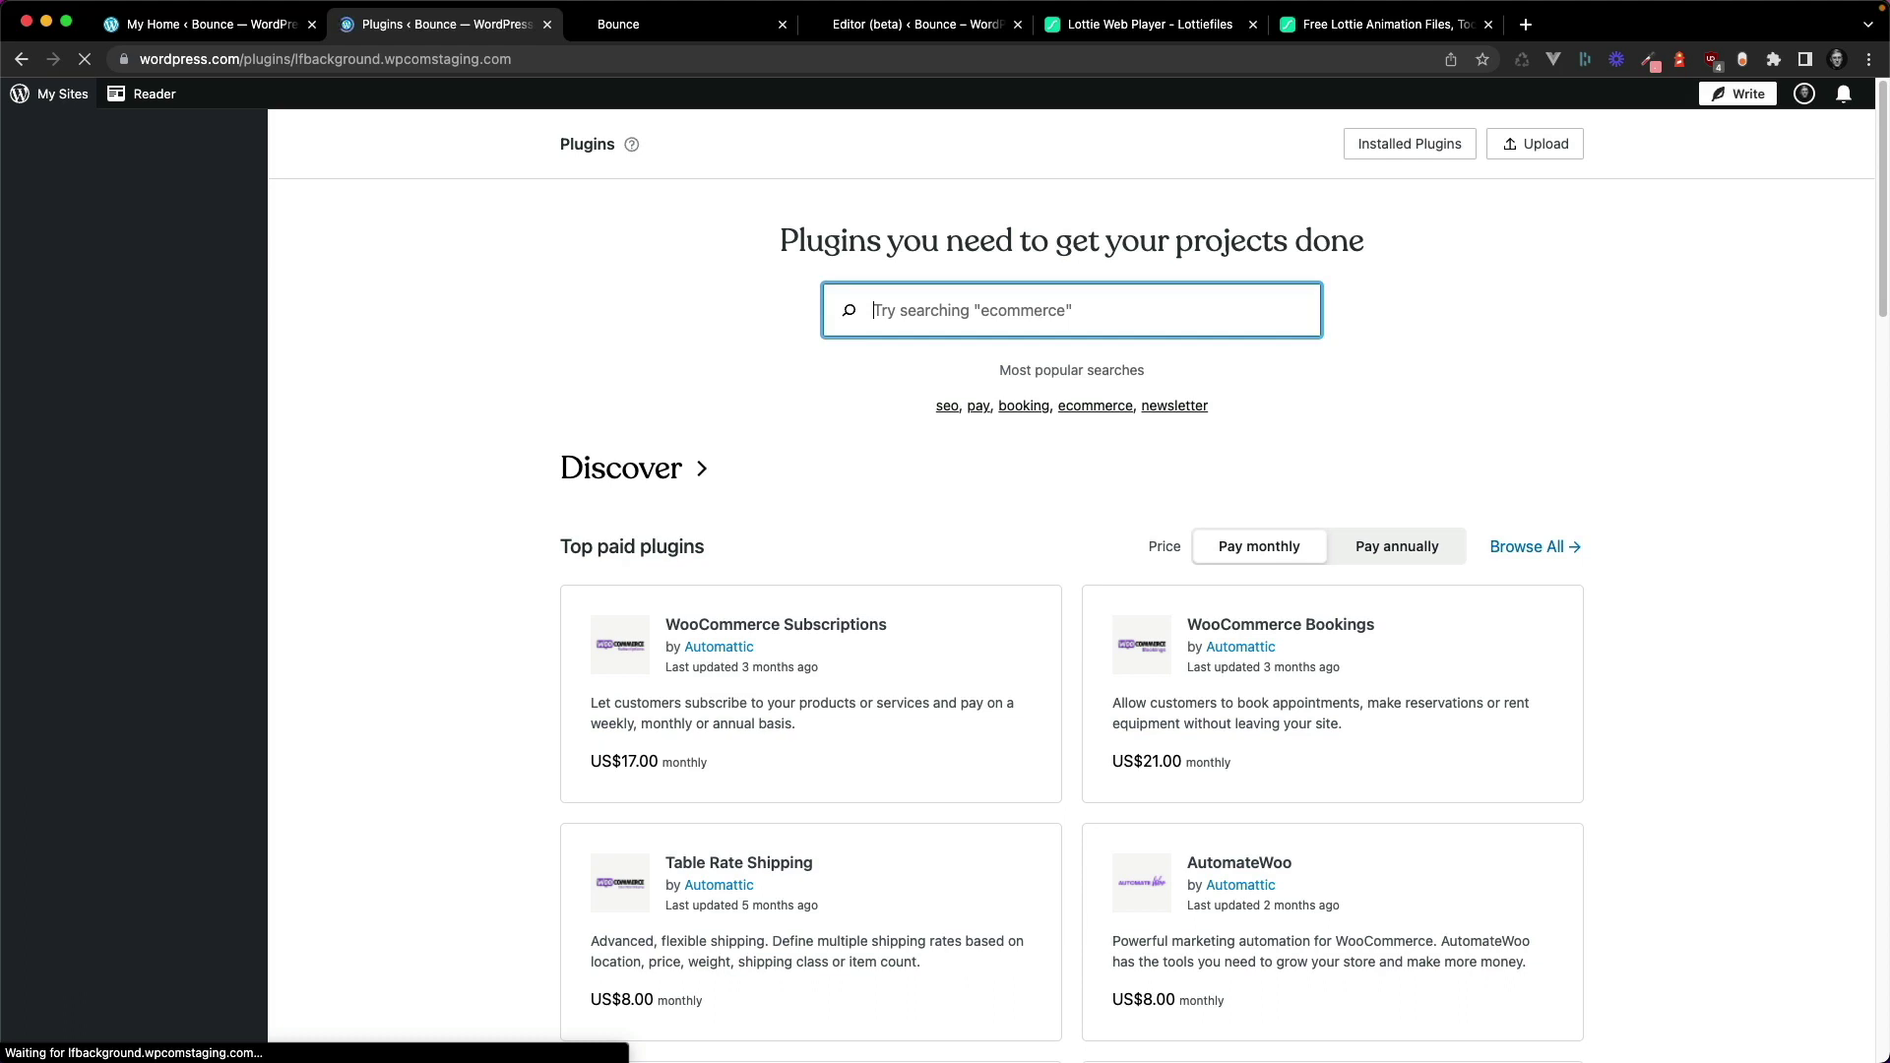
pyautogui.write('custom css')
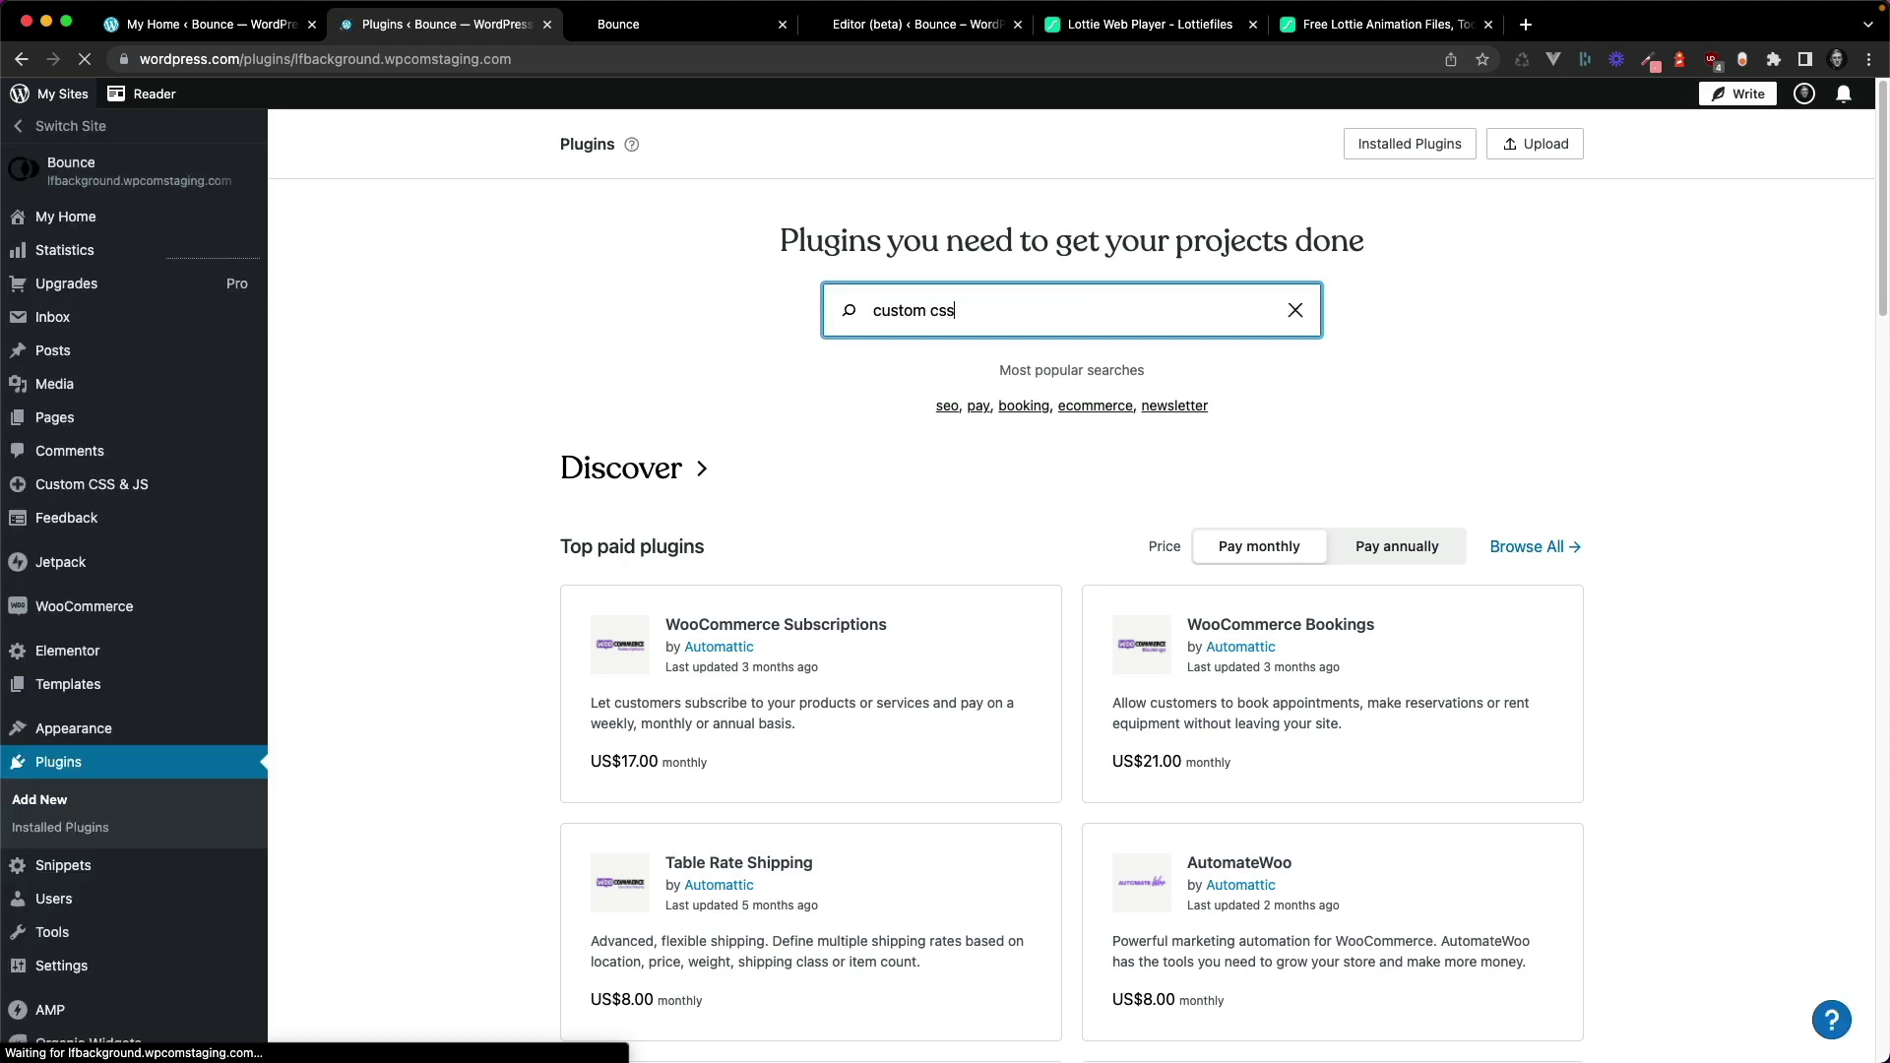
pyautogui.write(' & js')
pyautogui.press('Return')
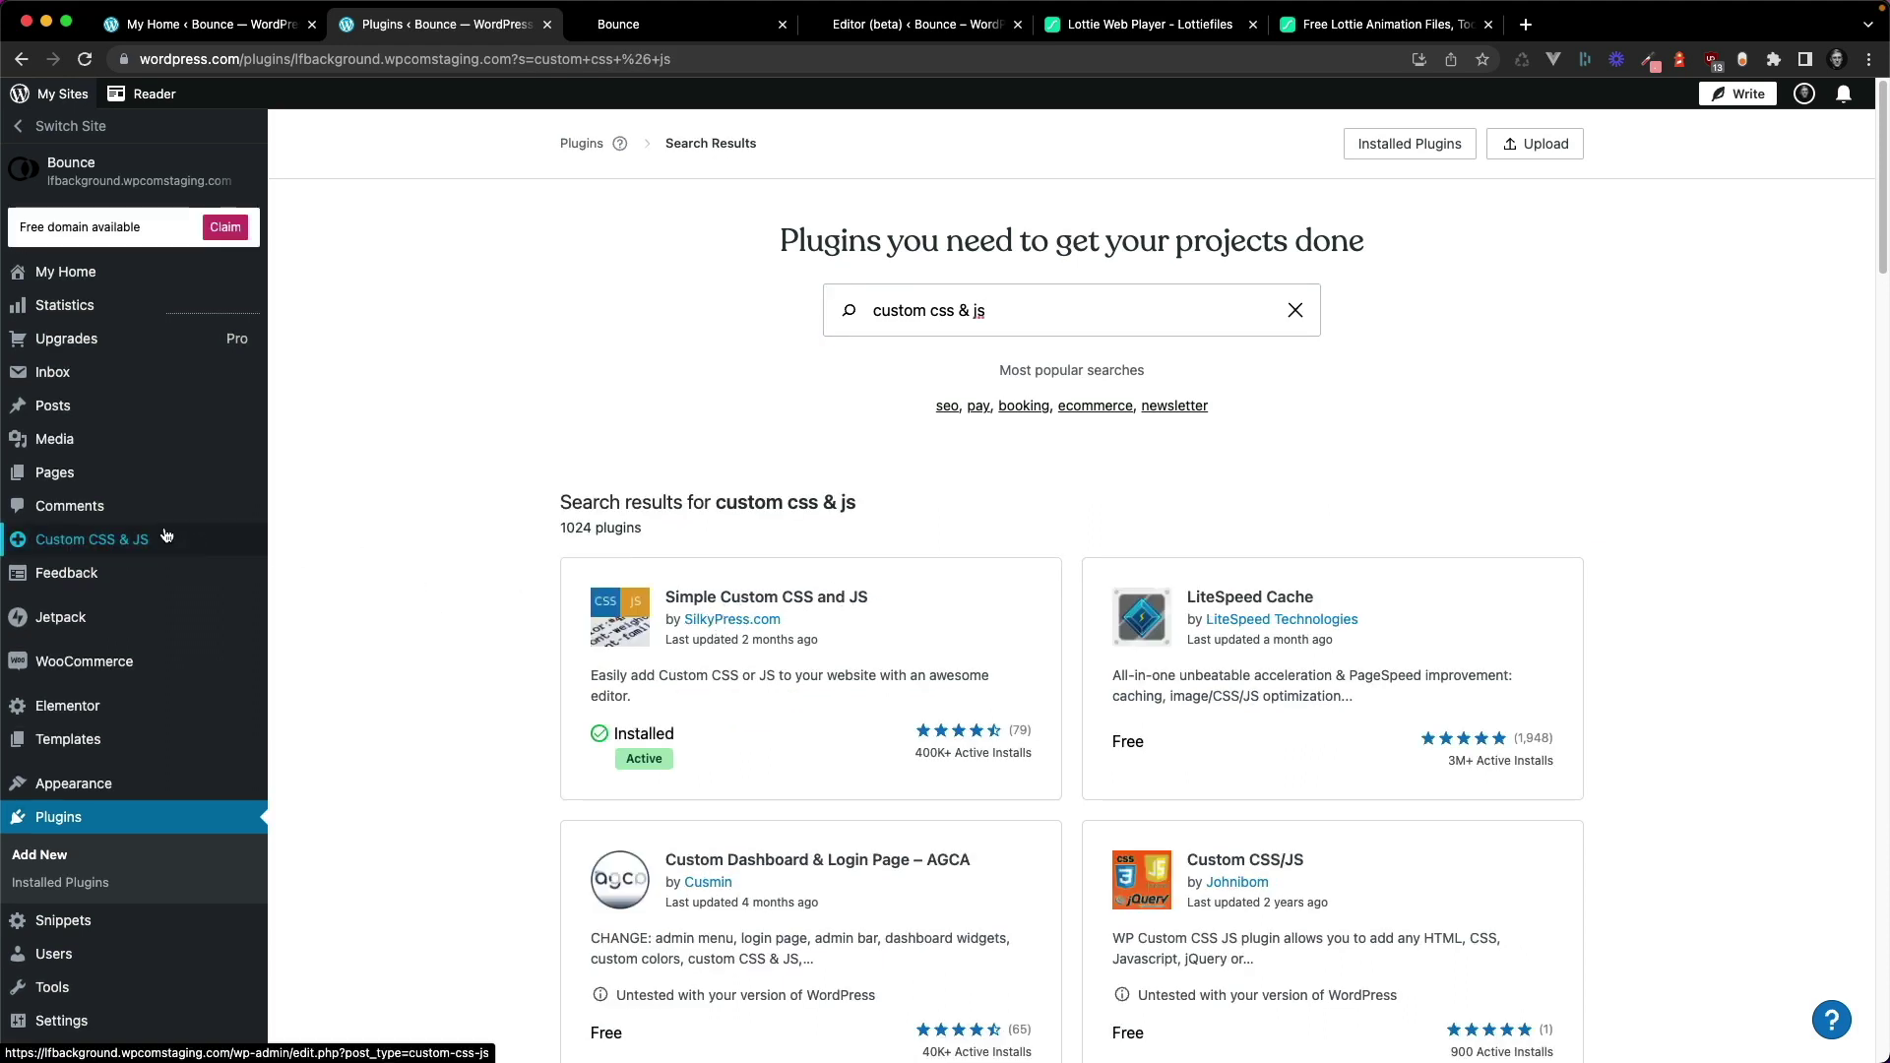
pyautogui.click(138, 540)
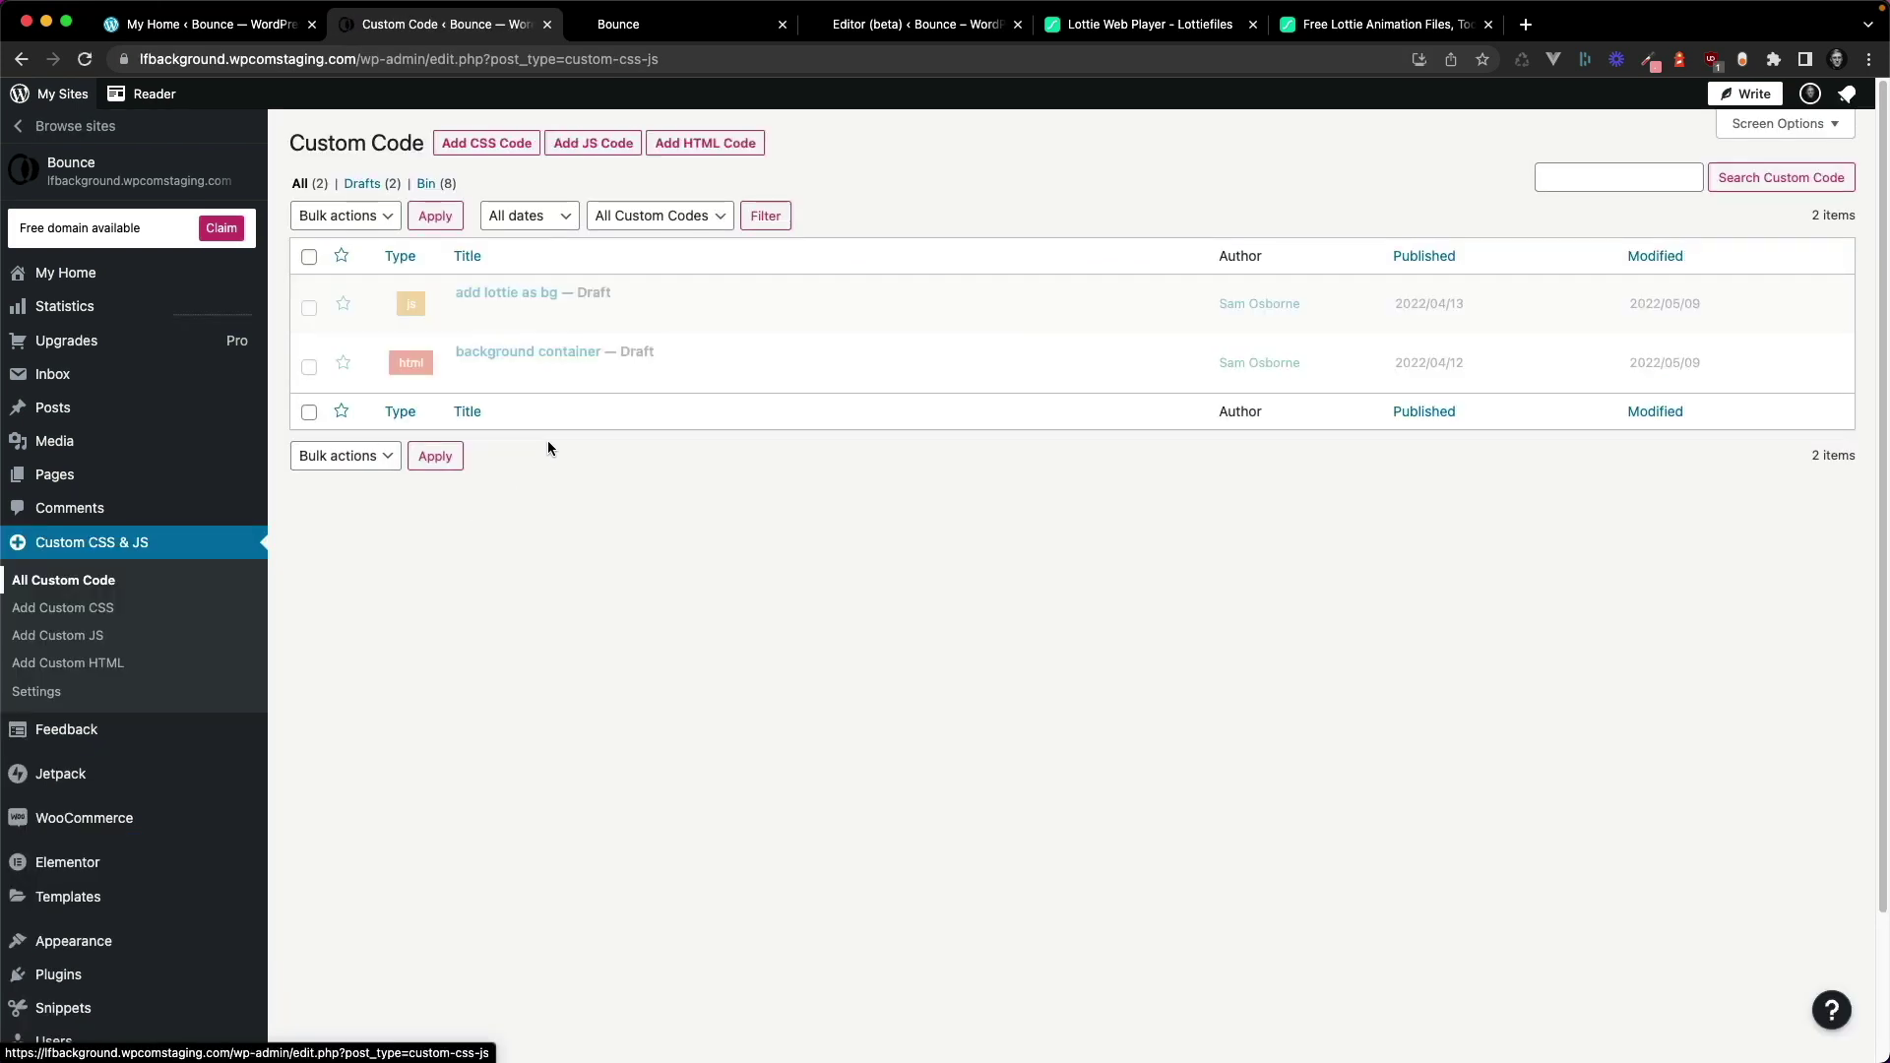
# - Create an HTML snippet titled 'Adds lottie-player' containing the pasted lottie-player script tag
pyautogui.click(702, 146)
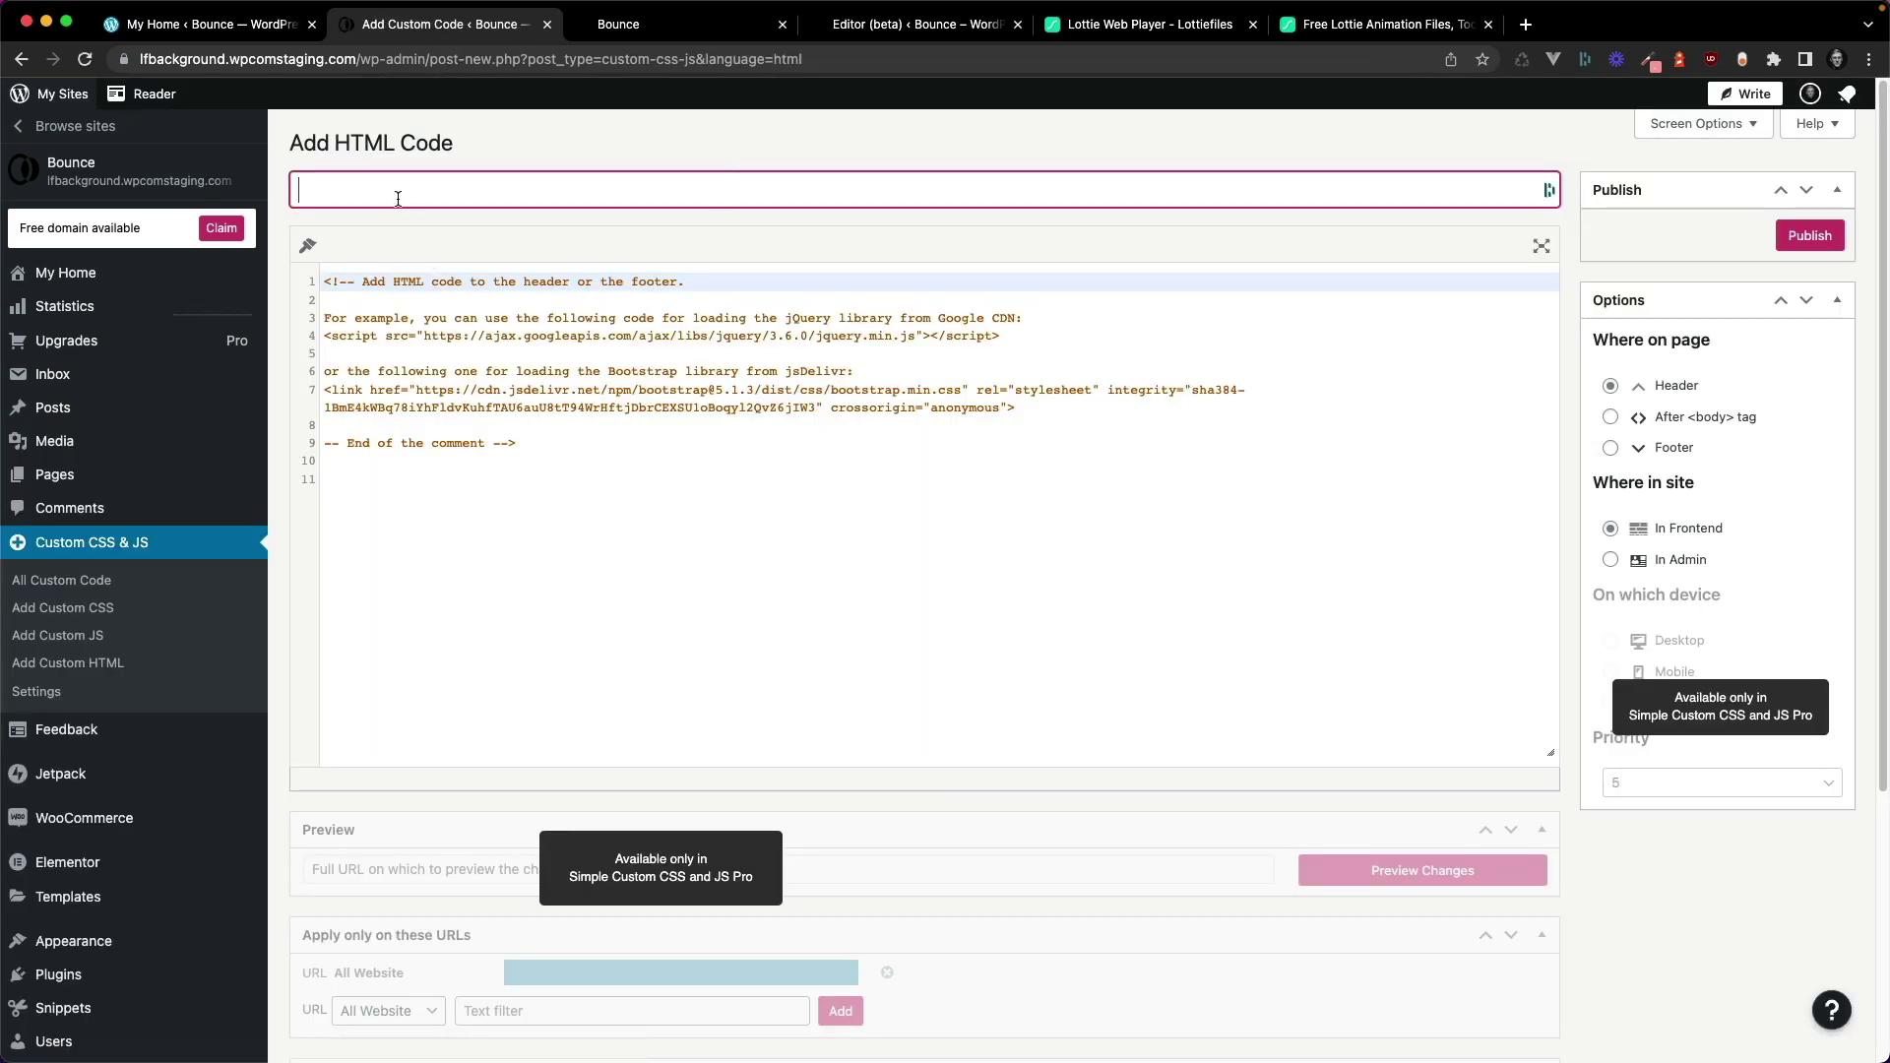
pyautogui.write('Adds lottie-player')
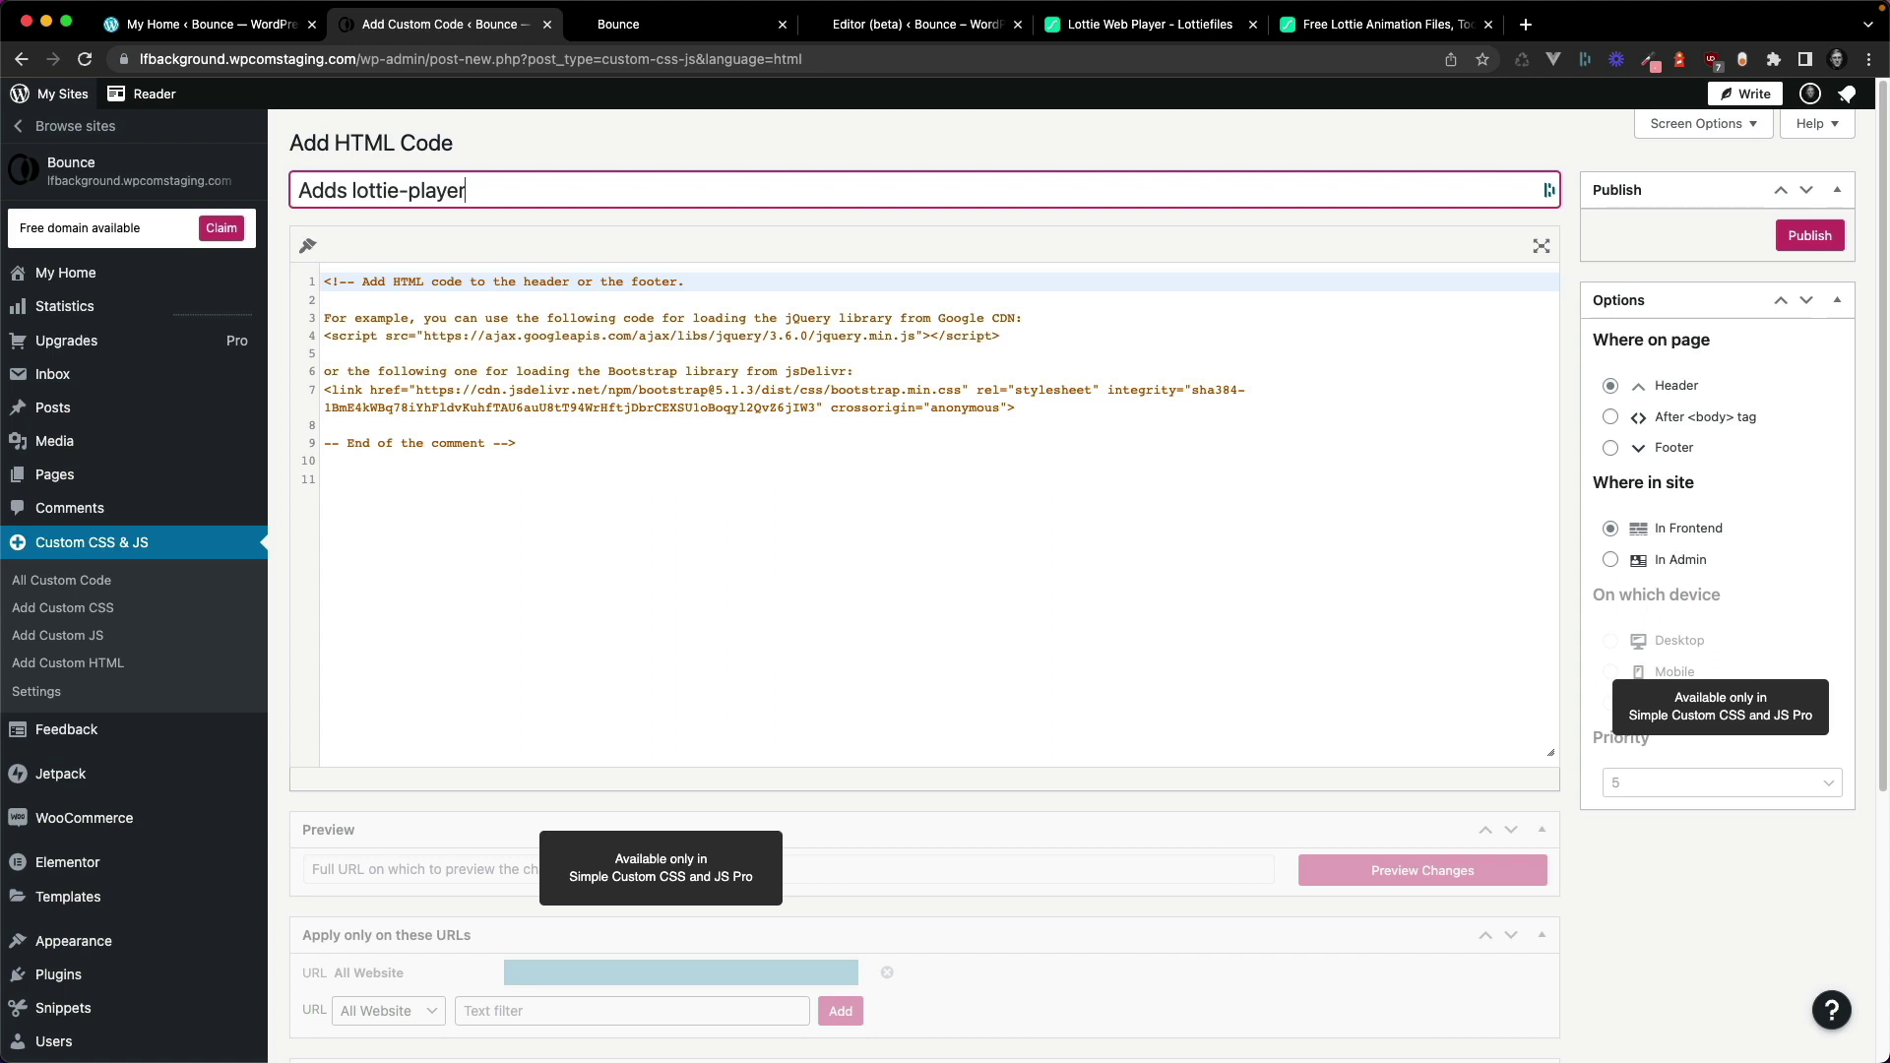
pyautogui.click(375, 455)
pyautogui.write('<script src="https://unpkg.com/@lottiefiles/lottie-player@latest/dist/lottie-player.js"></script>')
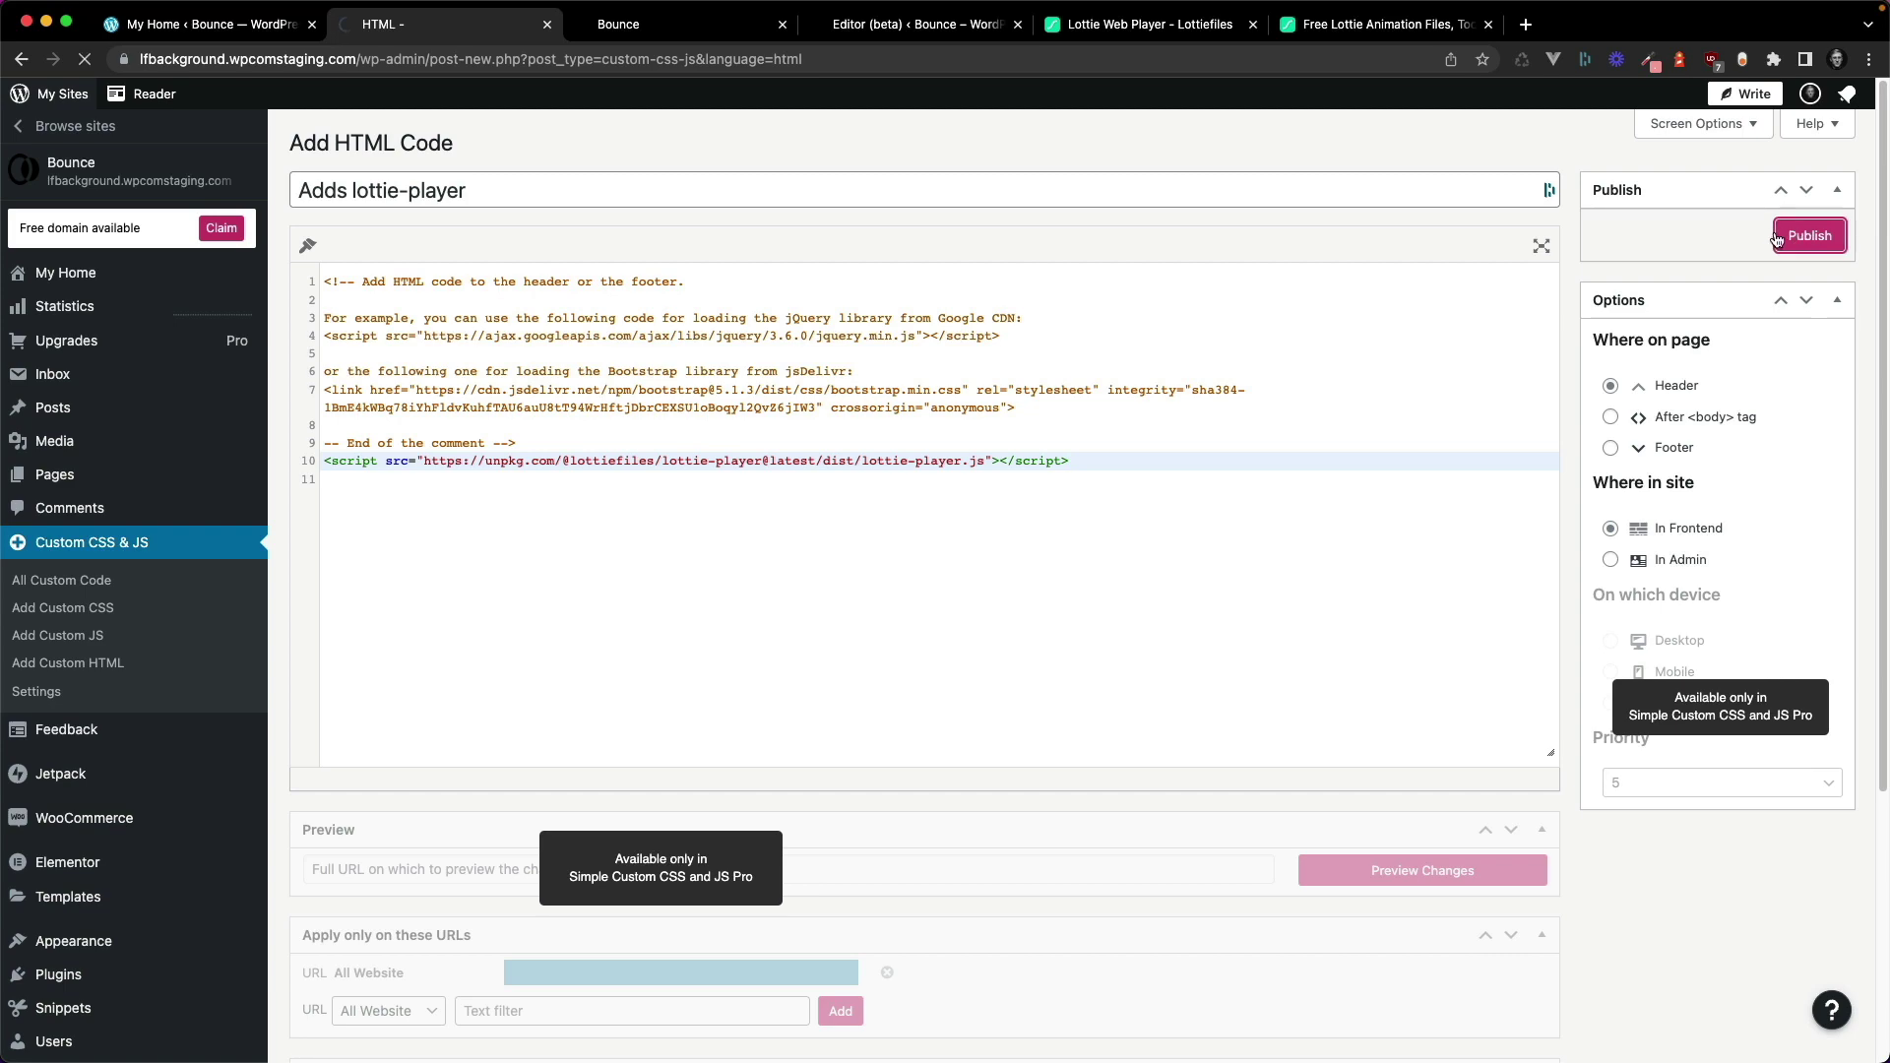
pyautogui.click(679, 25)
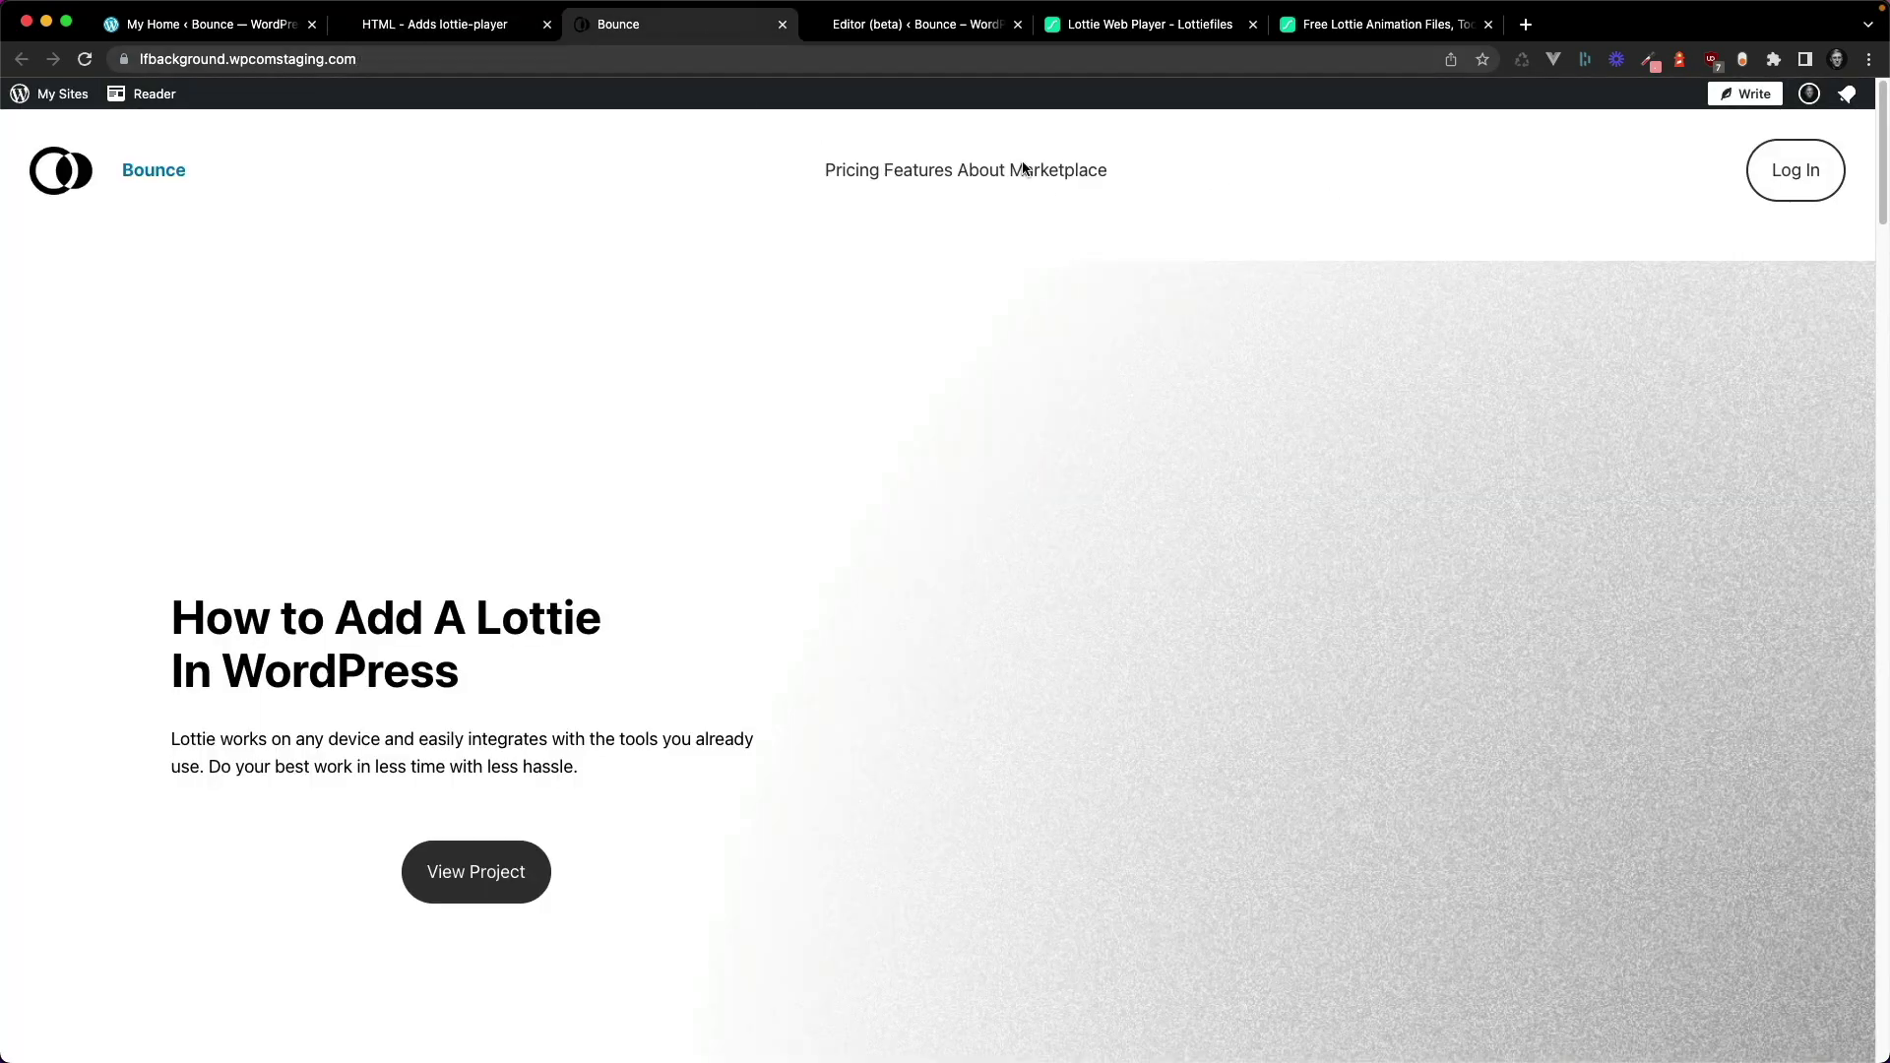
# - Reload the live Bounce page and watch the sphere animation play in the hero
pyautogui.click(1521, 63)
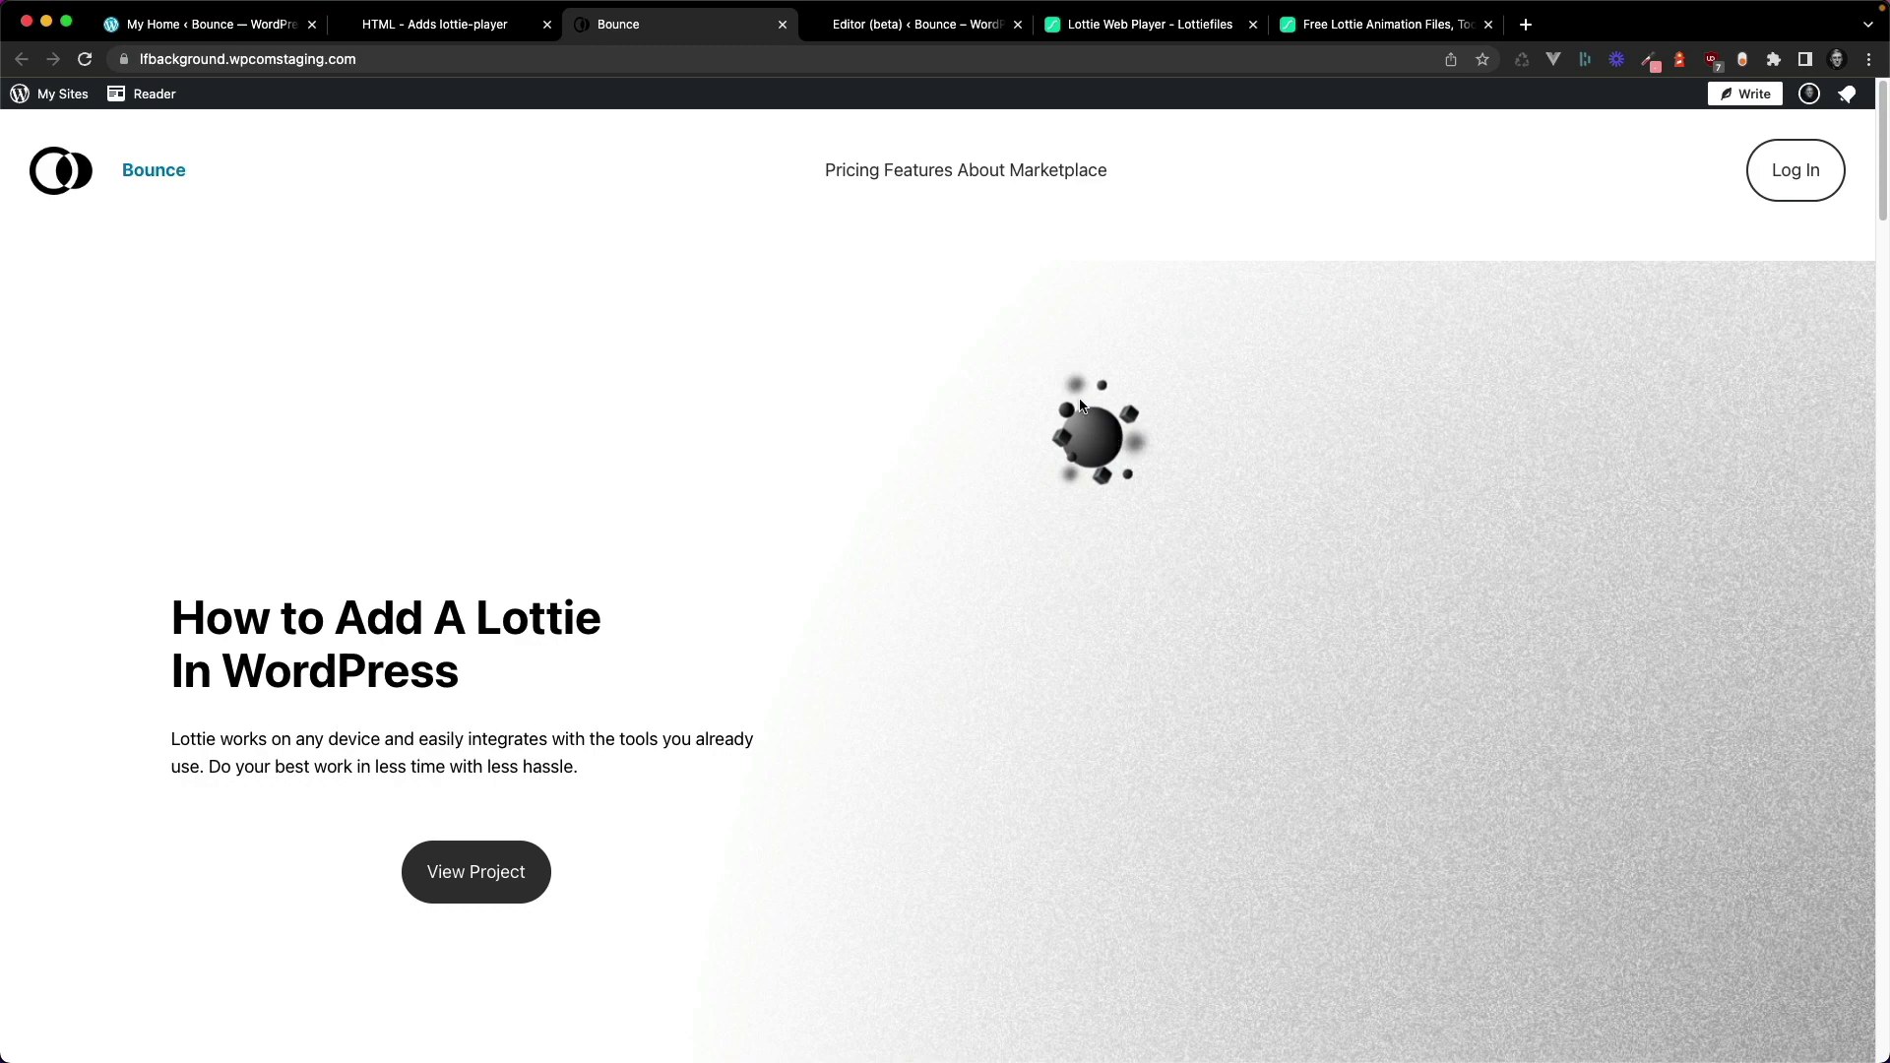
pyautogui.scroll(-2, 1004, 512)
pyautogui.scroll(2, 1004, 519)
pyautogui.click(929, 32)
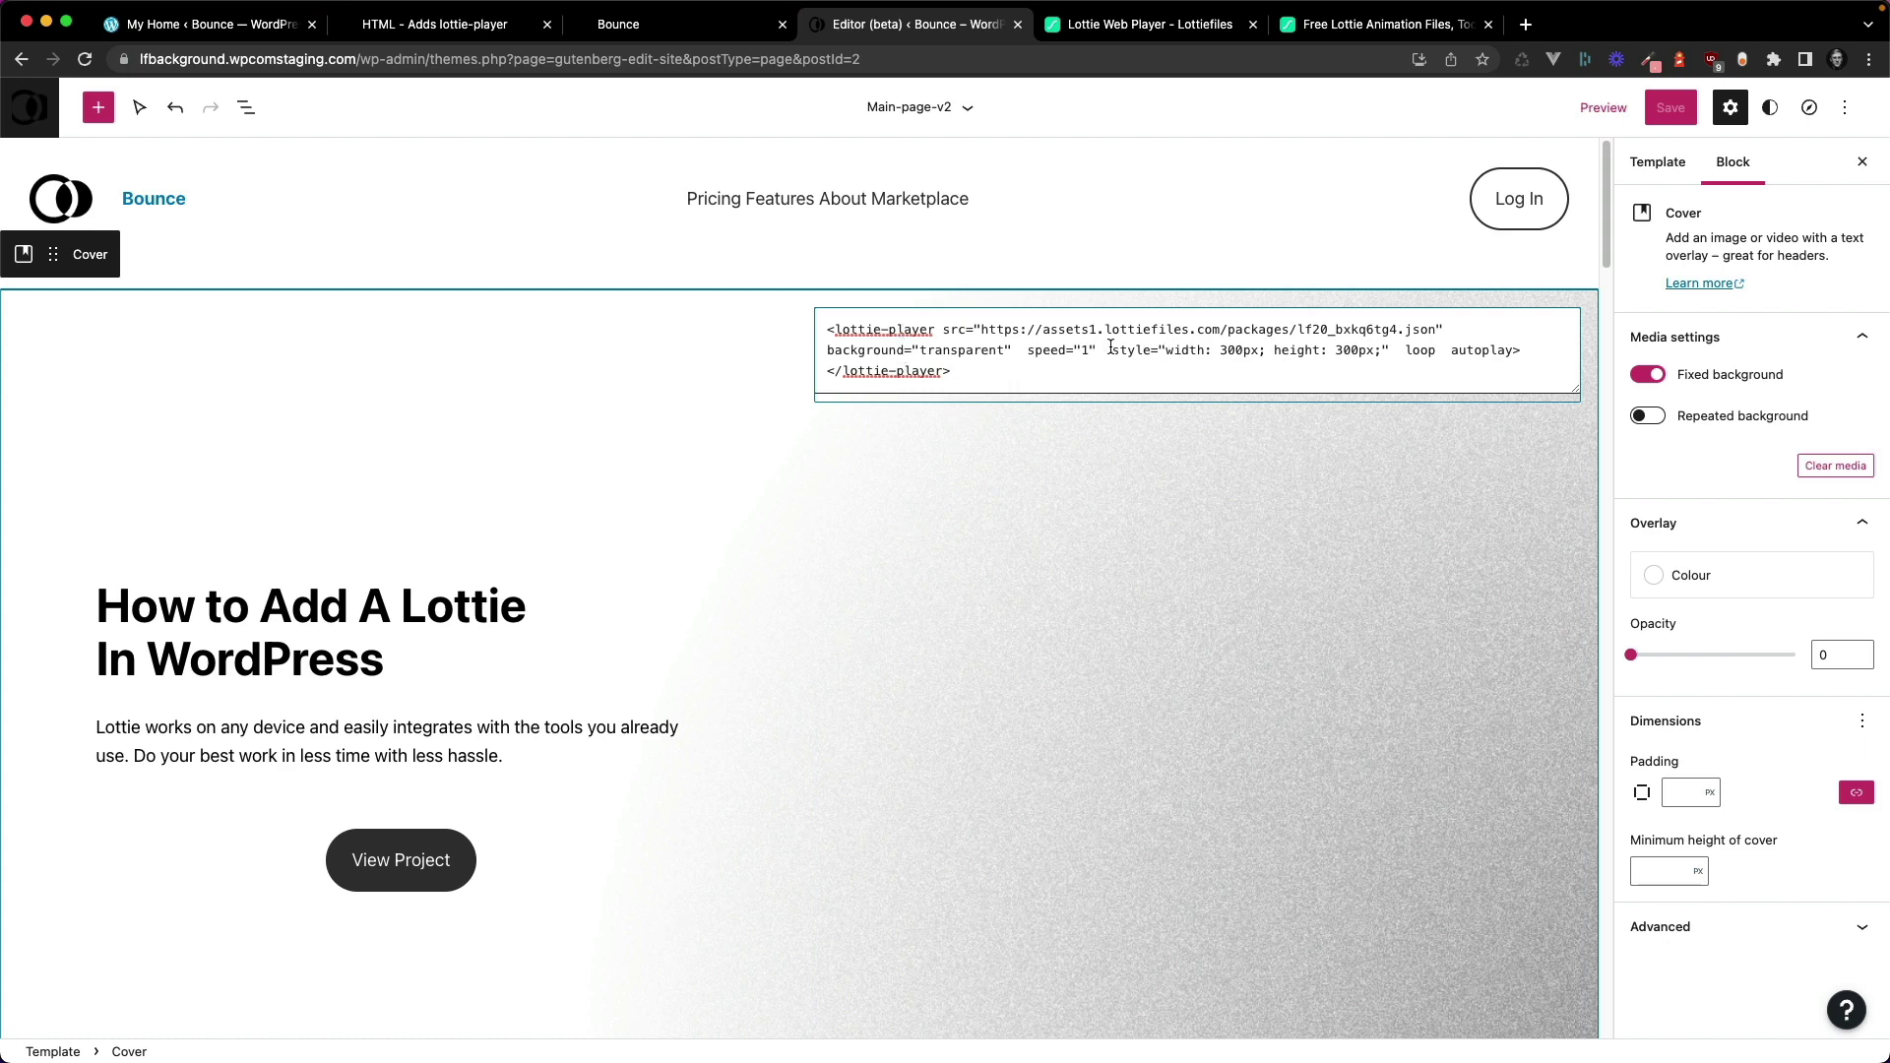
# - Delete the 300px width/height style from the lottie-player tag and save Main-page-v2
pyautogui.click(1194, 350)
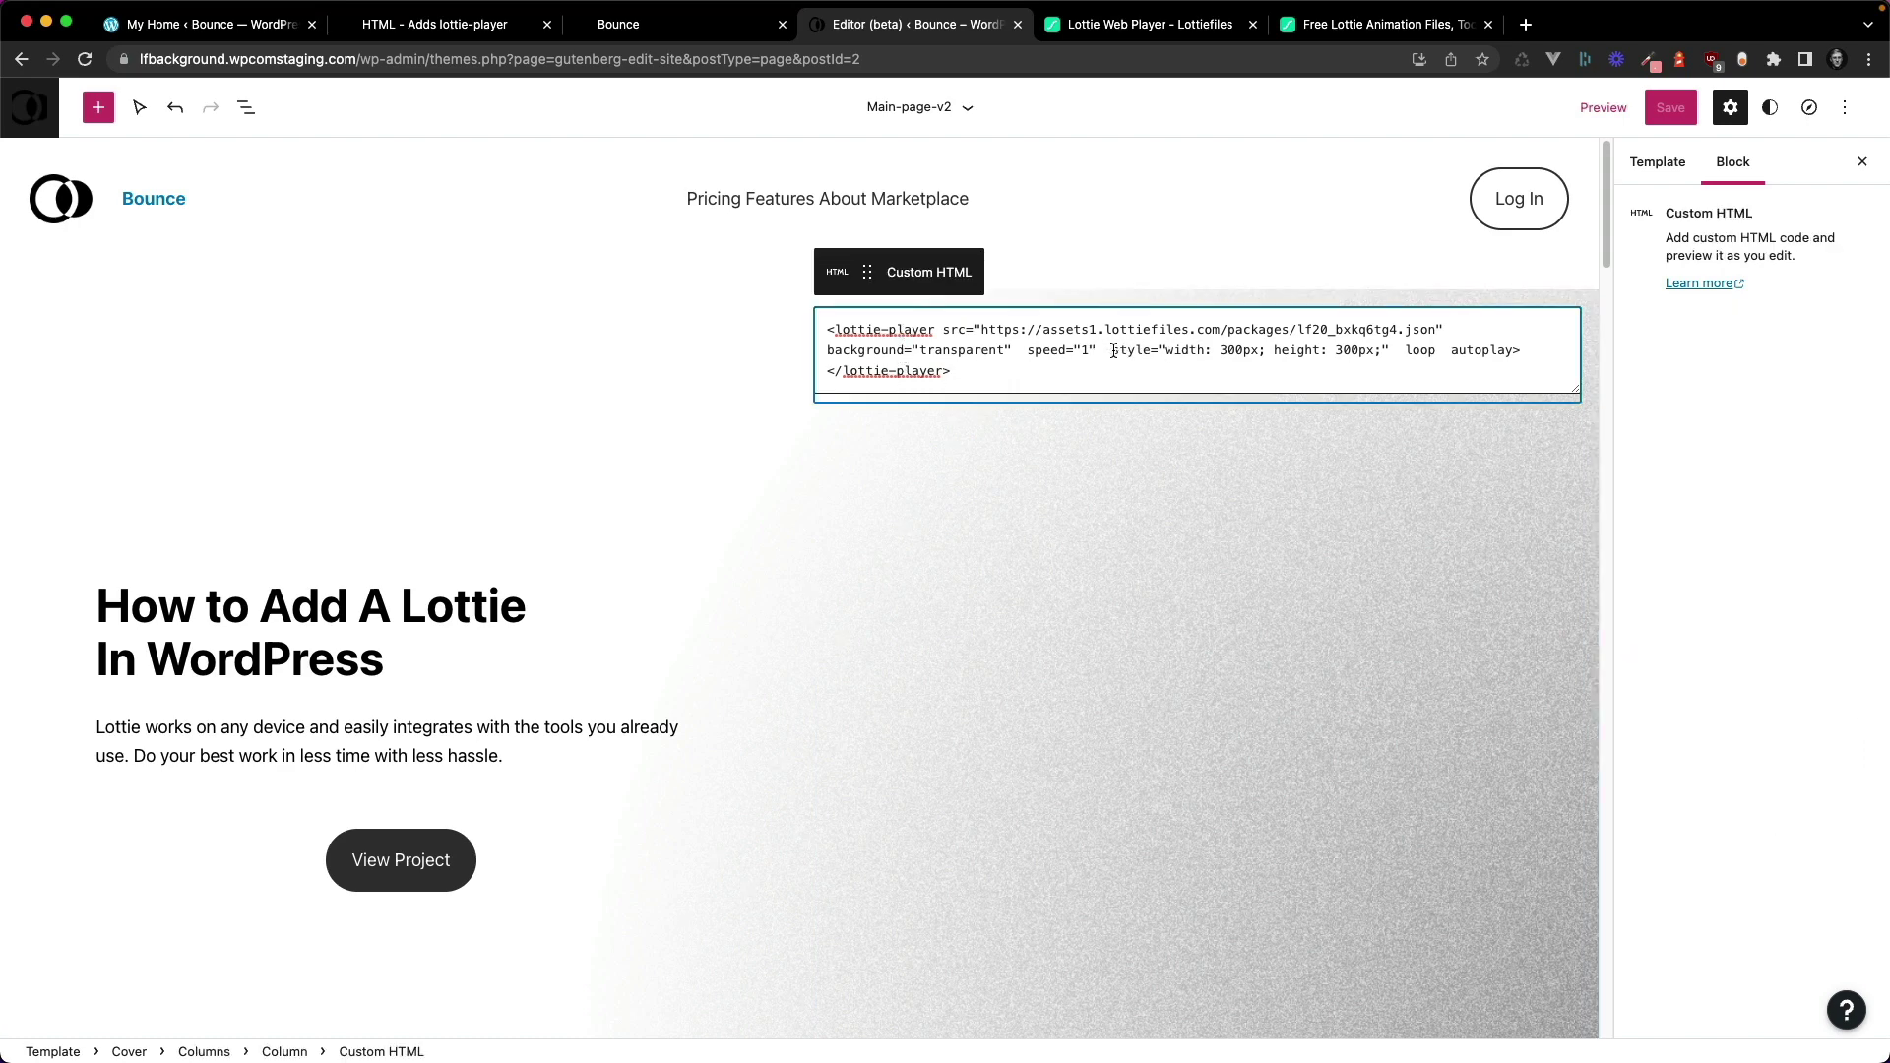
pyautogui.click(1167, 355)
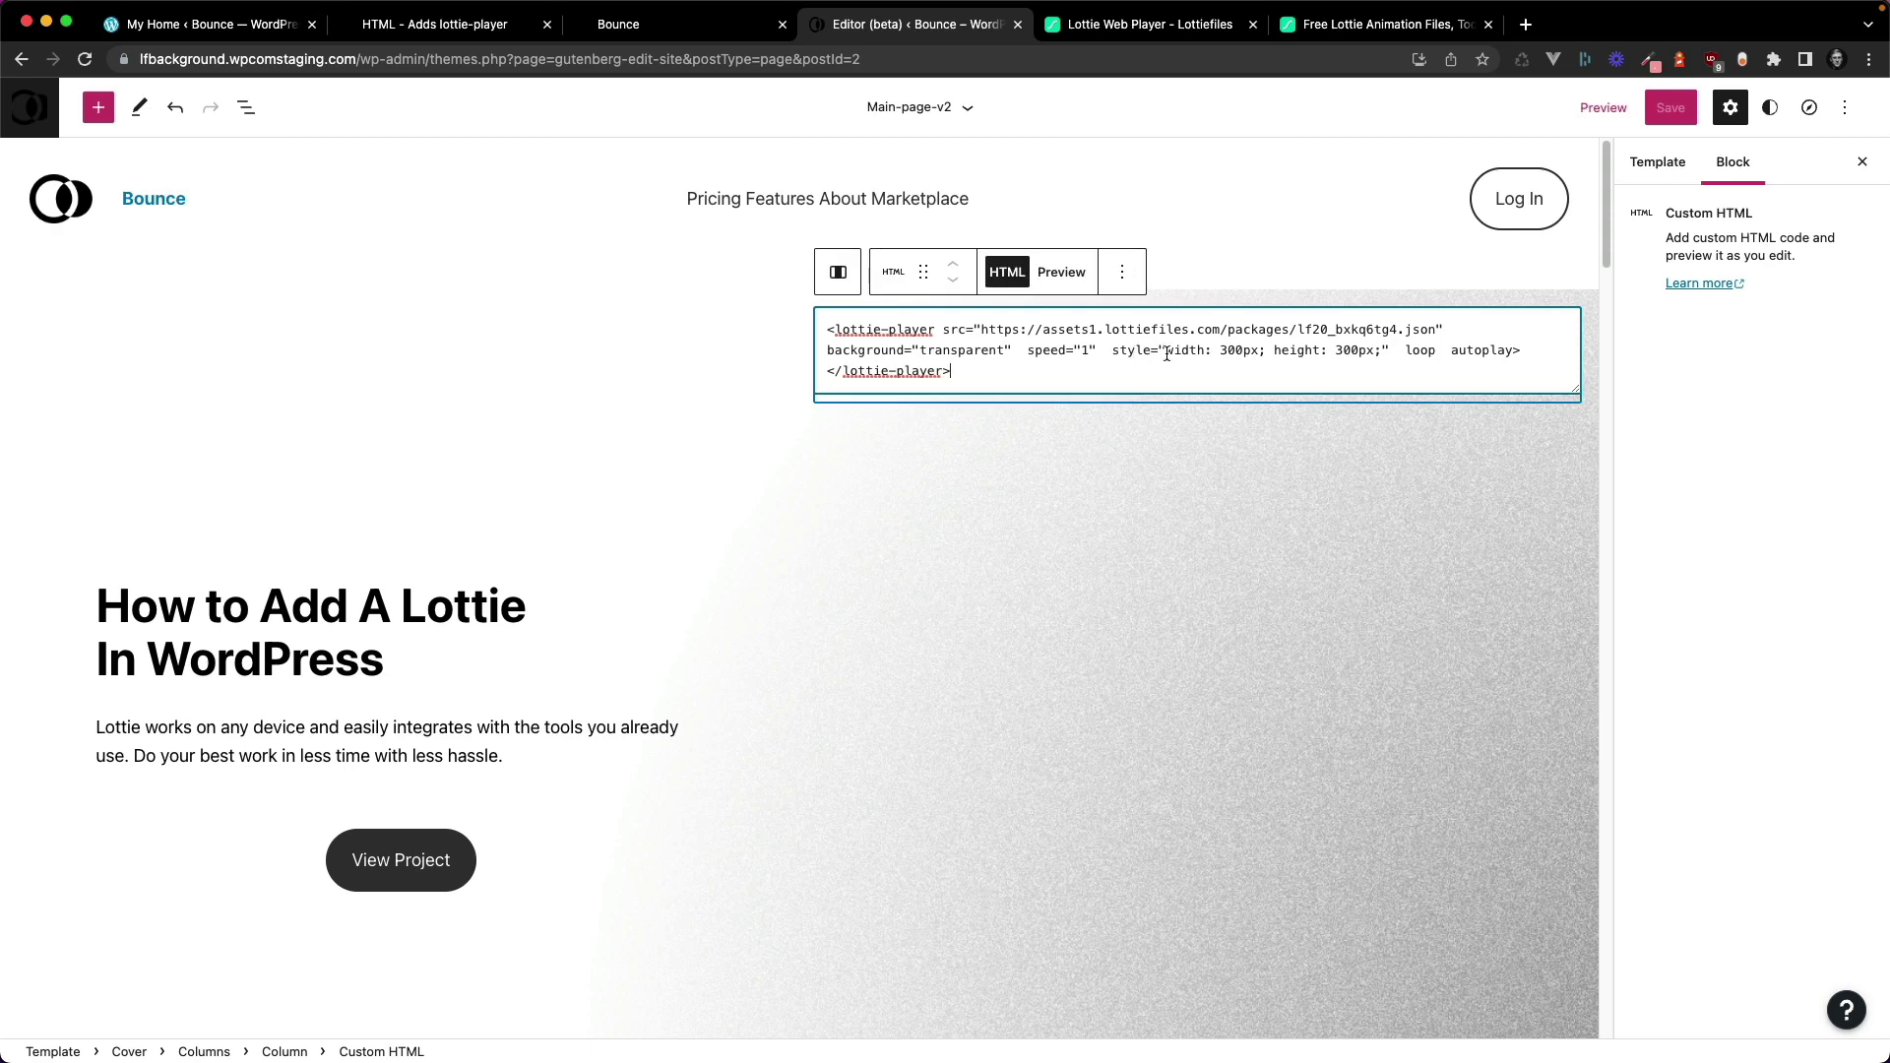
pyautogui.keyDown('shift'); pyautogui.click(1388, 352); pyautogui.keyUp('shift')
pyautogui.press('BackSpace')
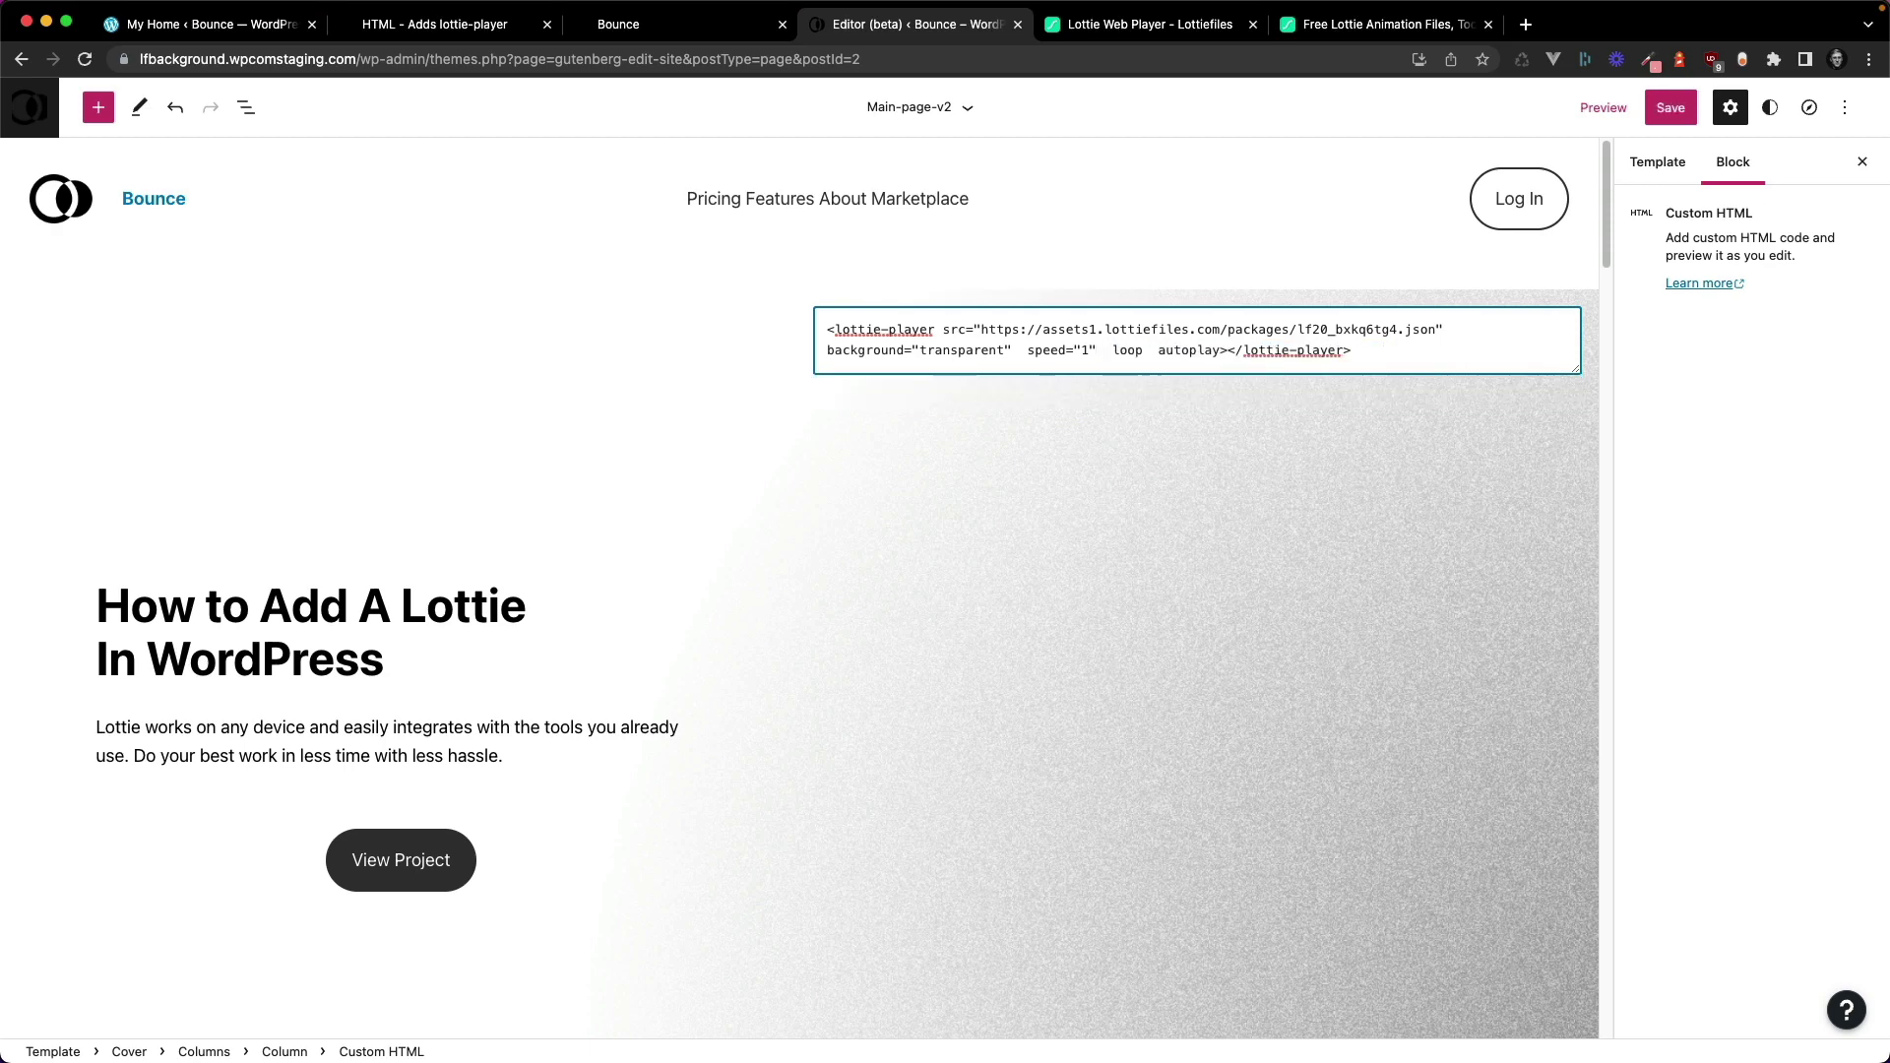
pyautogui.click(1652, 116)
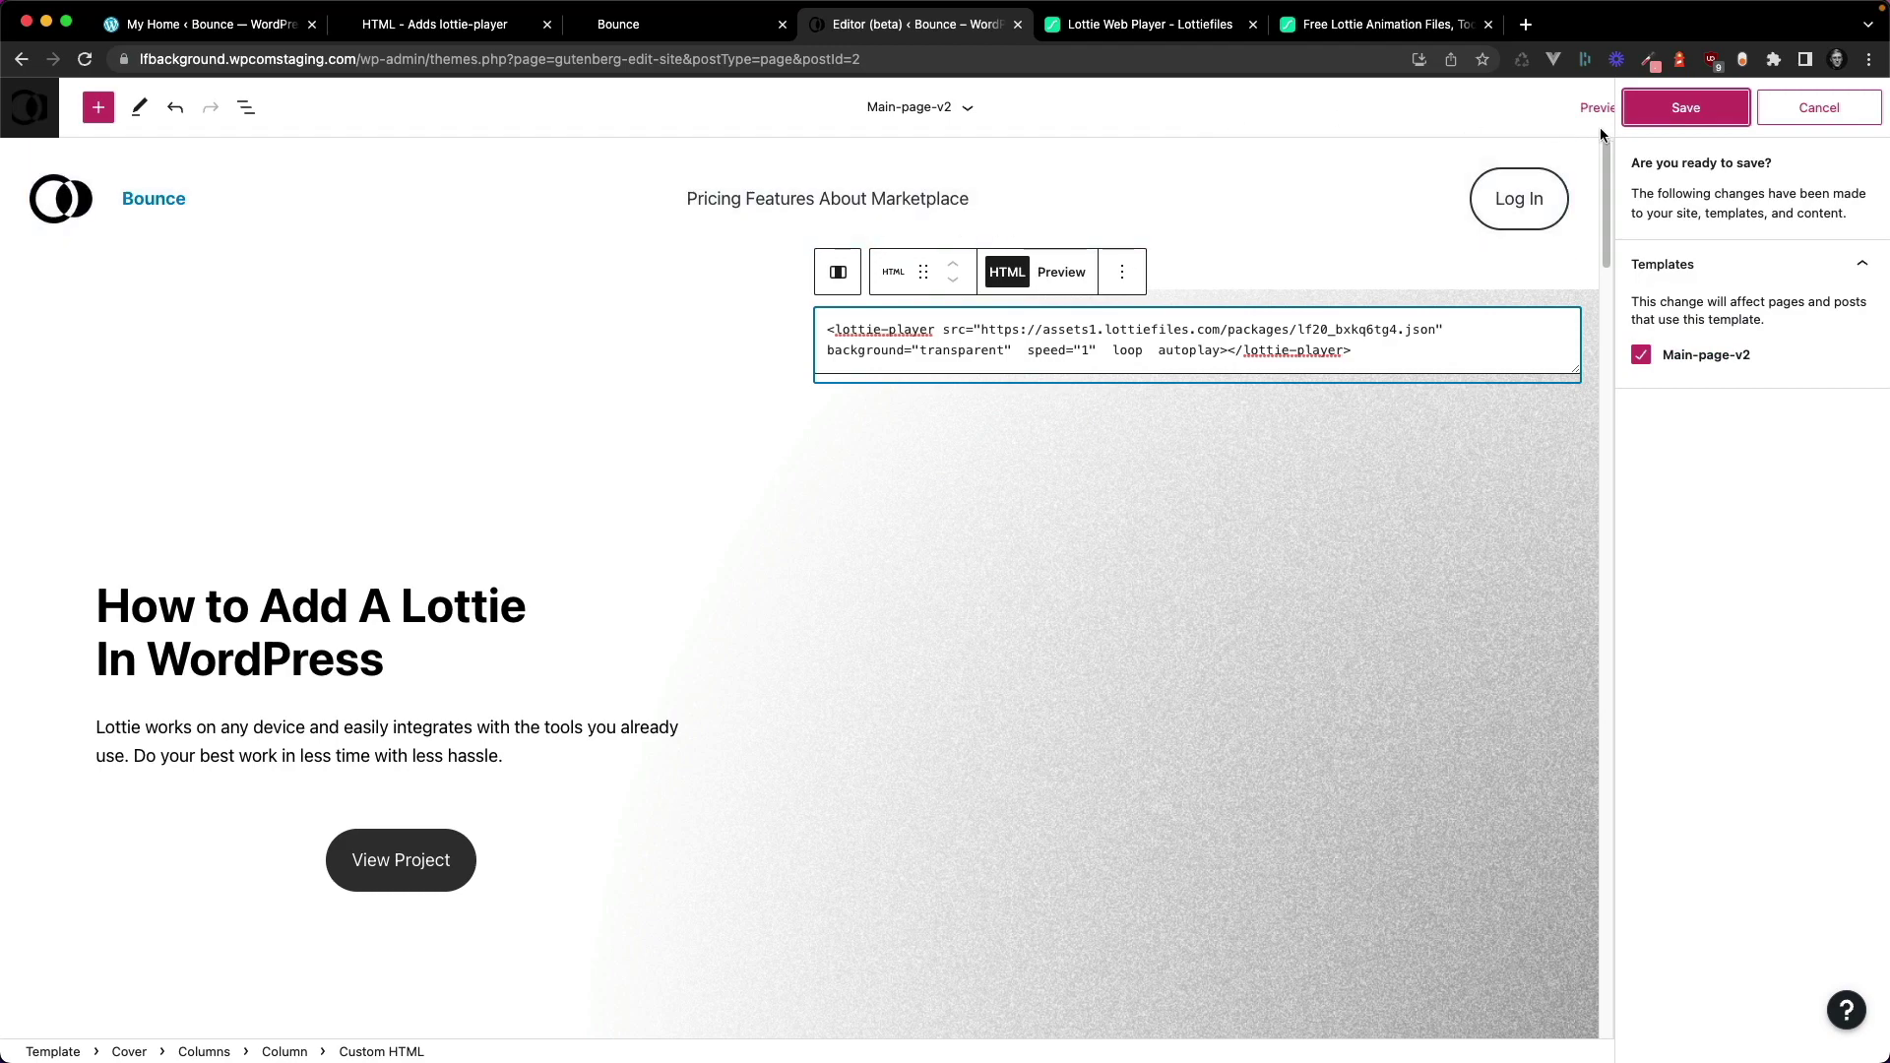
pyautogui.click(1685, 107)
# - Reload the live Bounce page to see the sphere-and-cubes animation rendered full-size
pyautogui.click(689, 27)
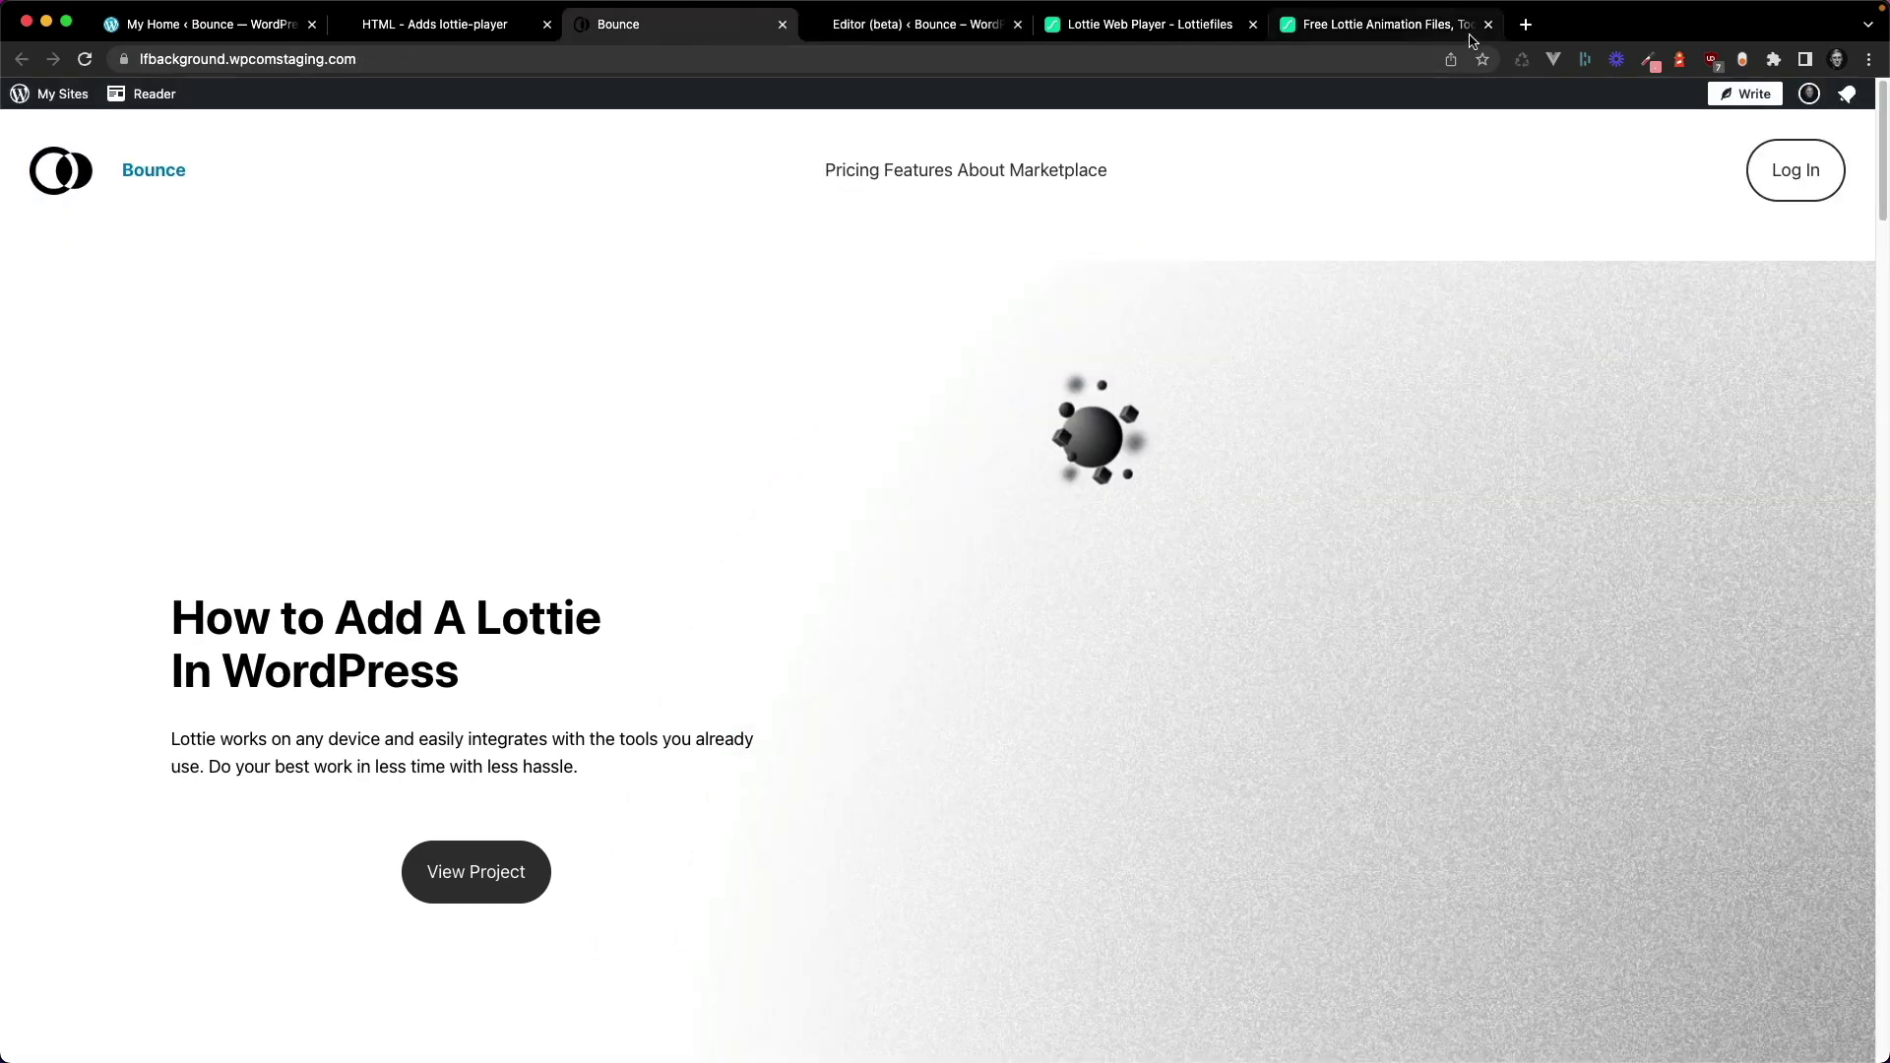
pyautogui.press('super+r')
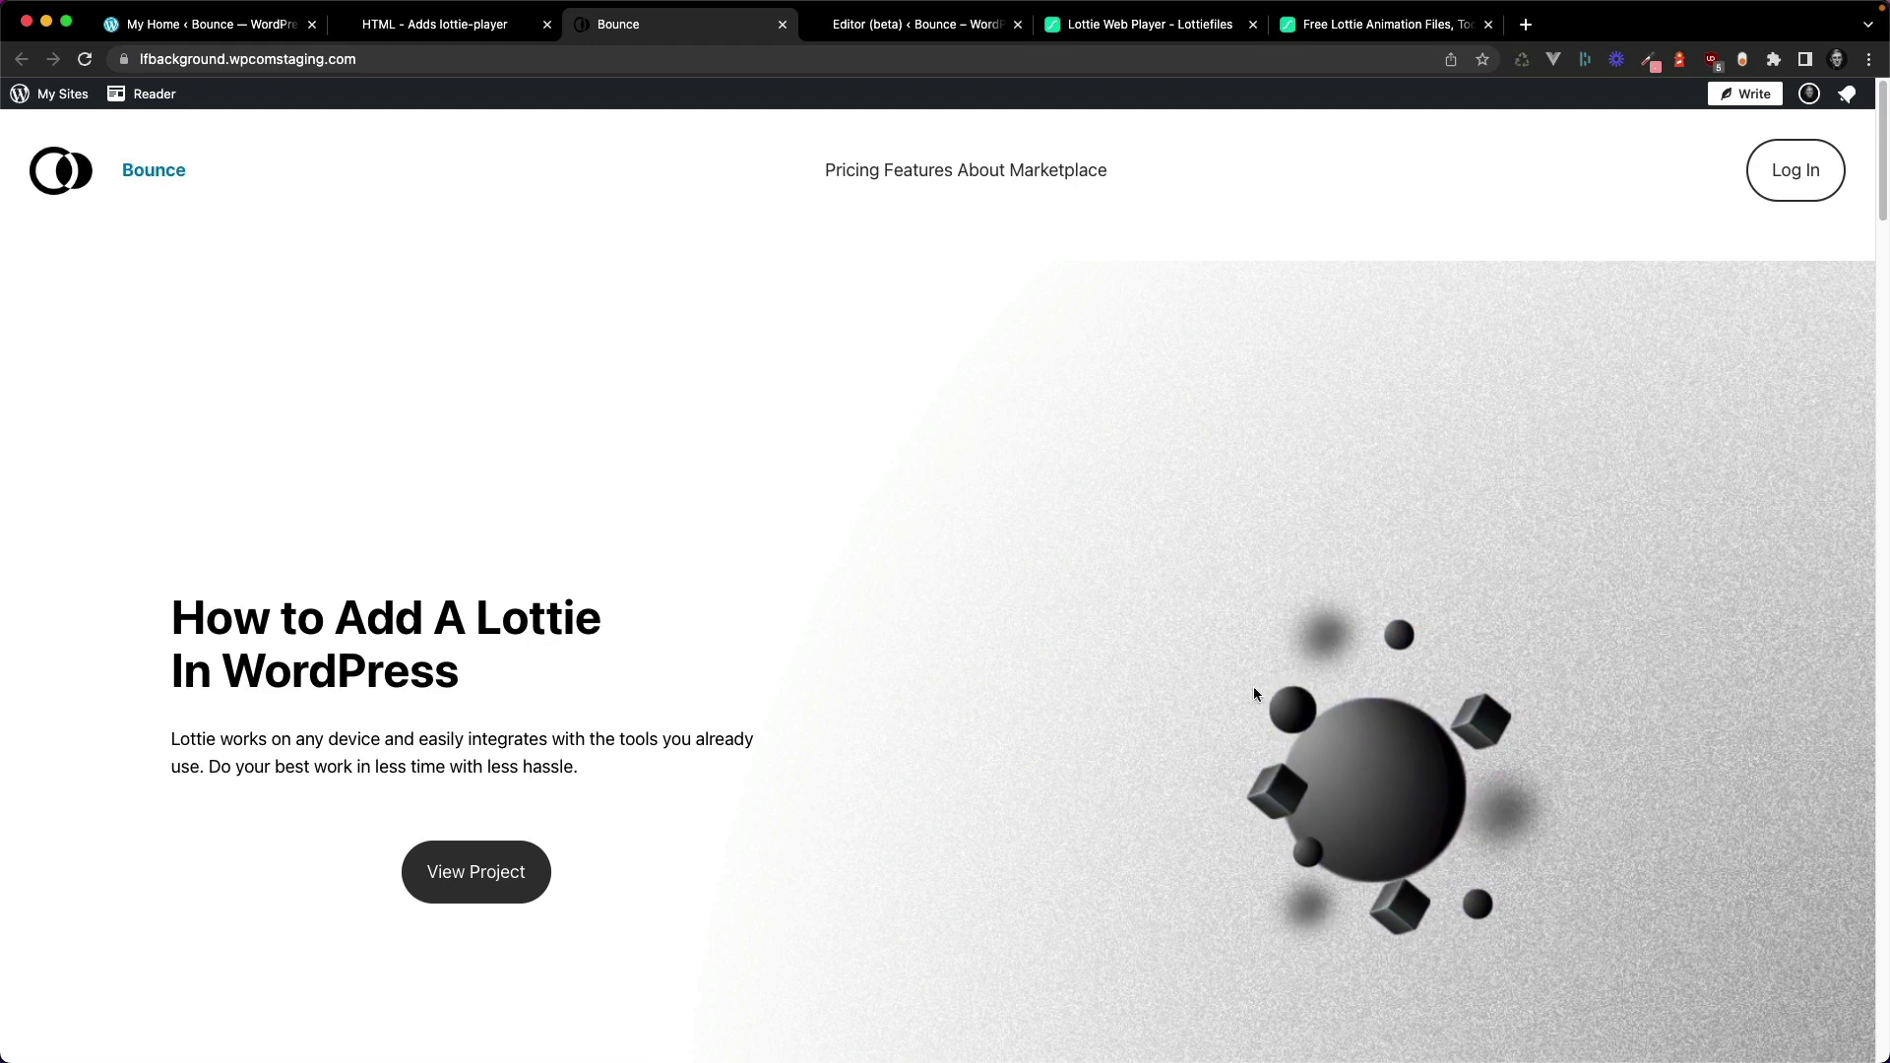
pyautogui.scroll(-1, 1191, 583)
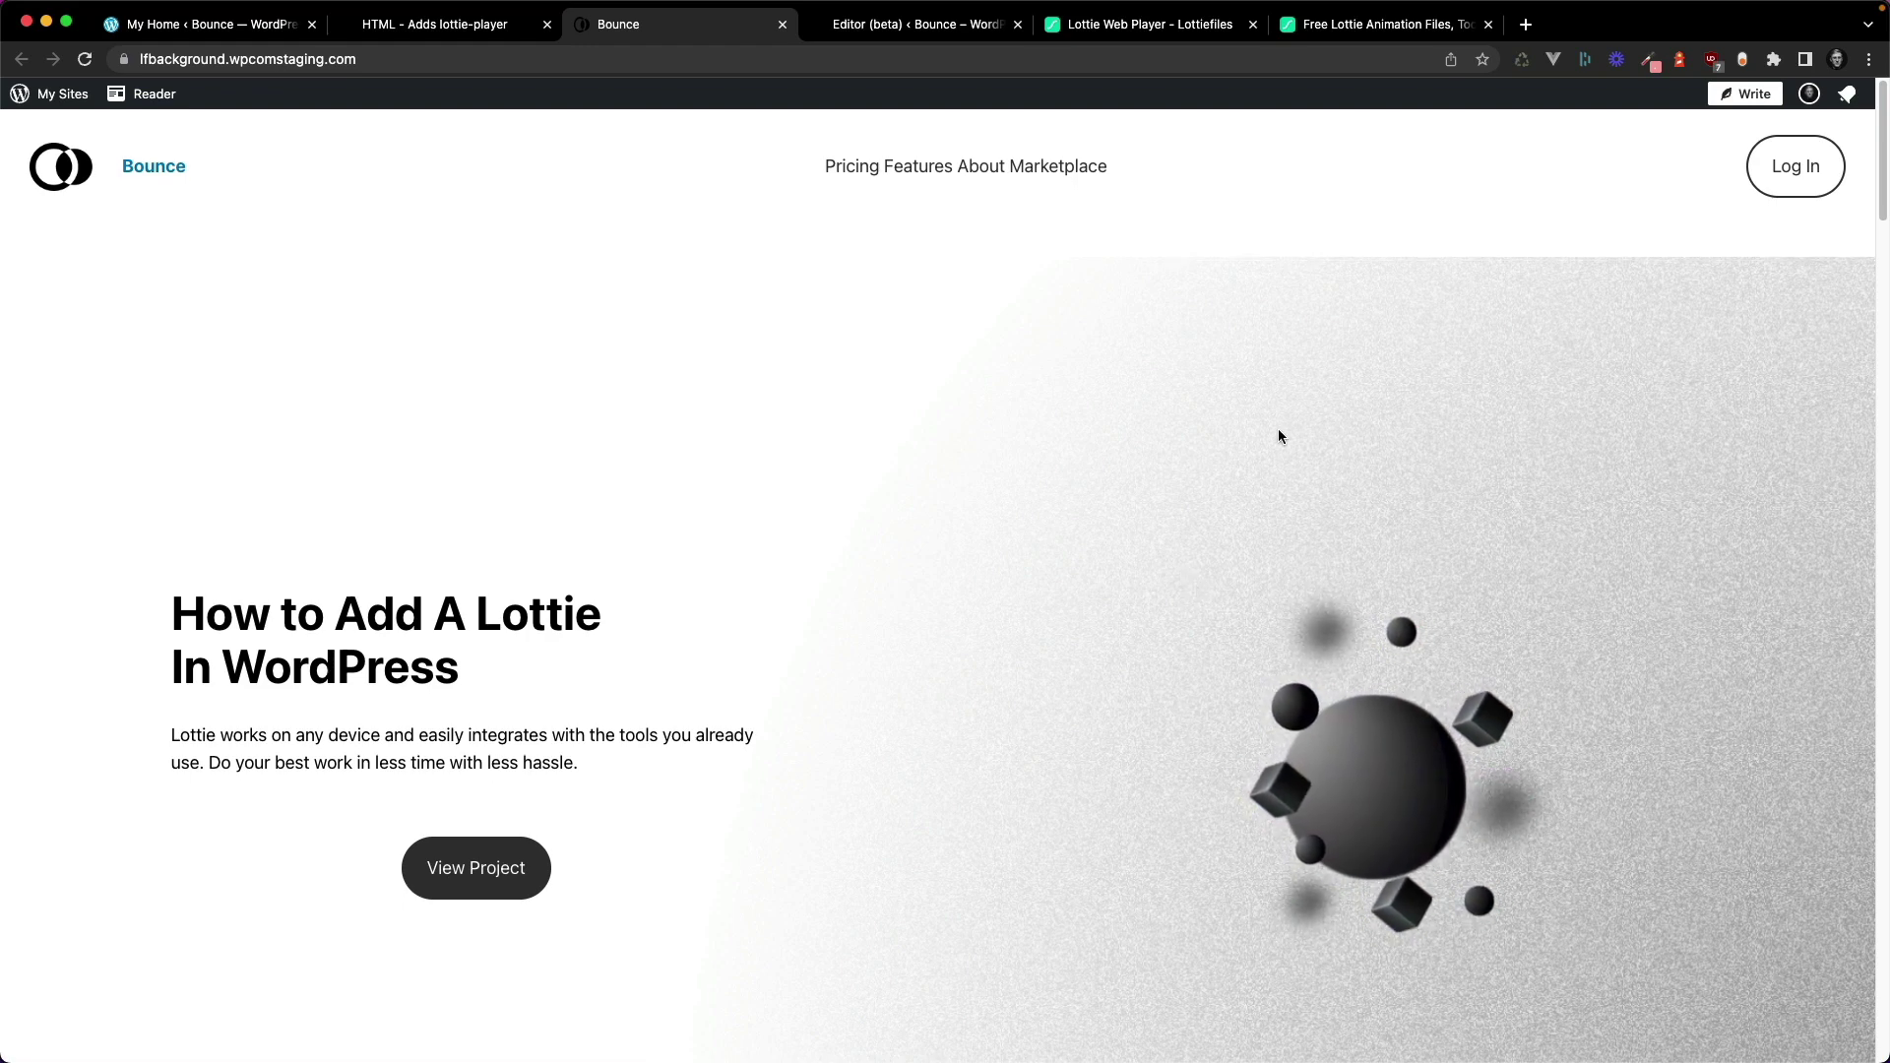
pyautogui.scroll(-1, 1004, 537)
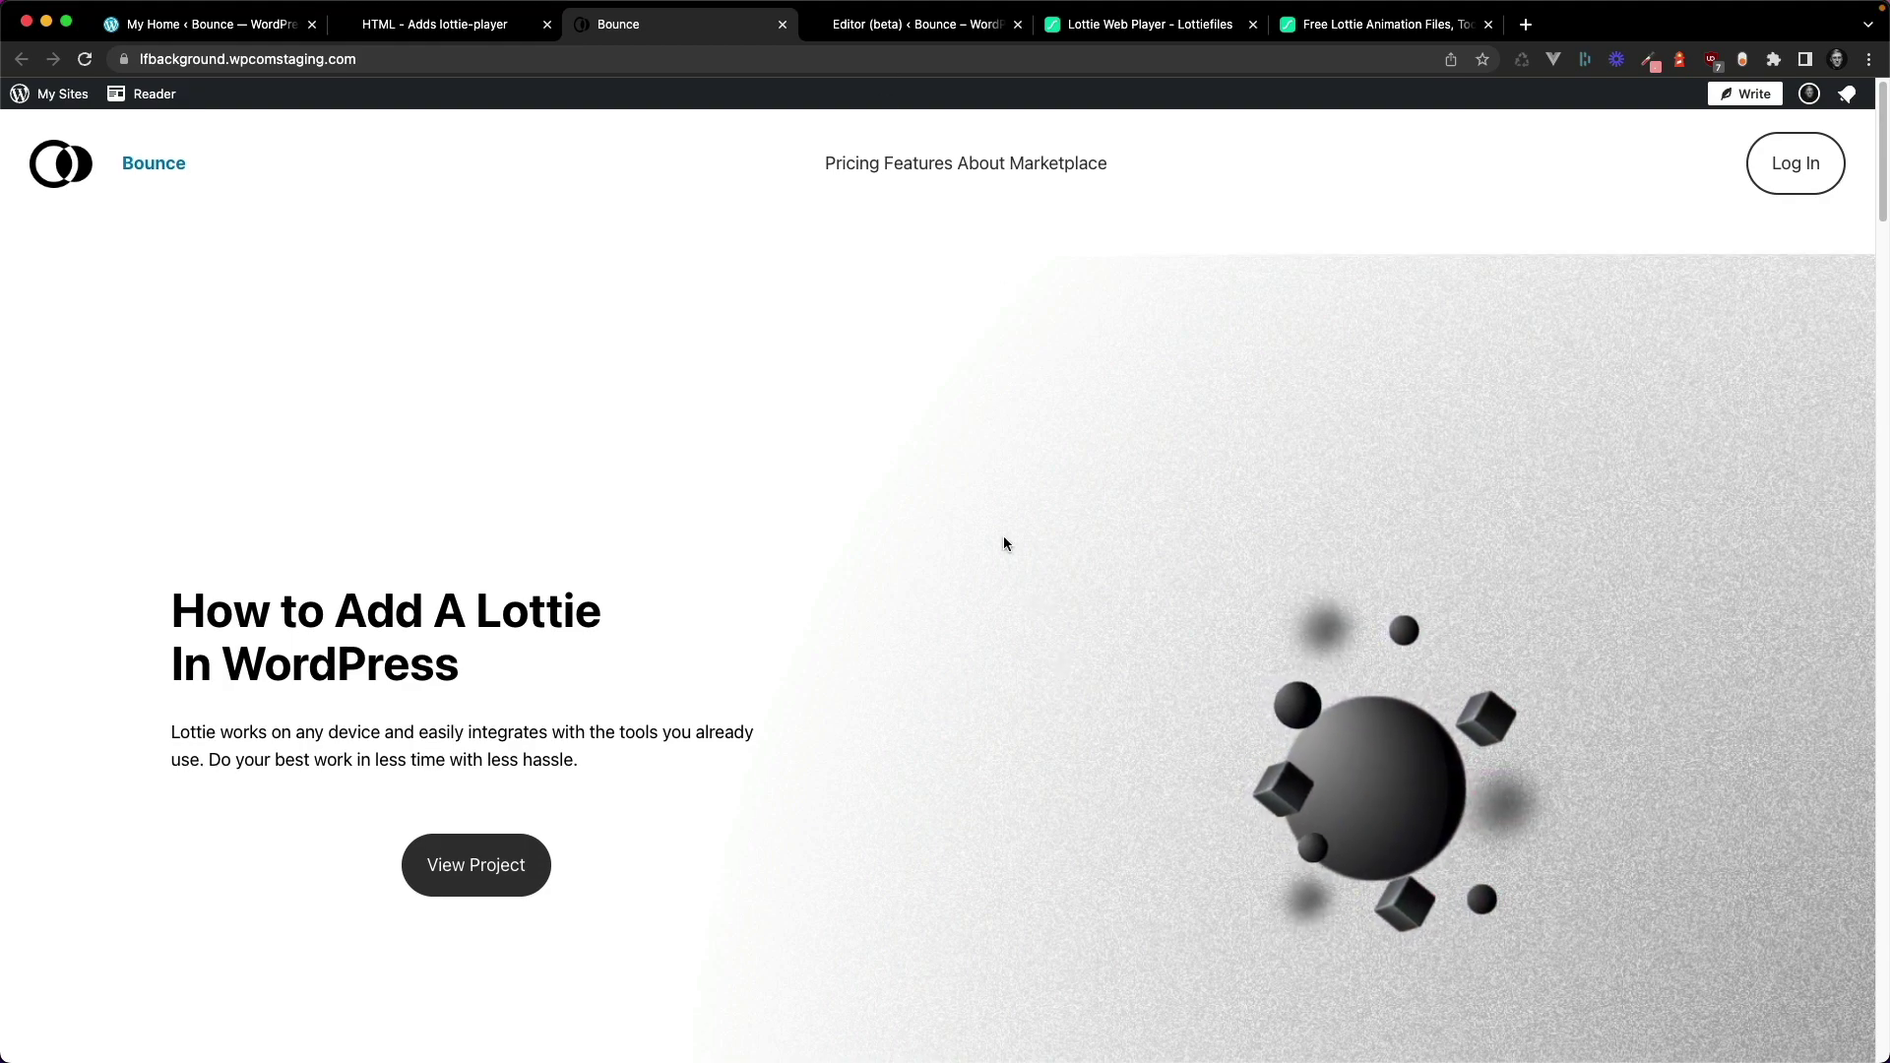
pyautogui.hotkey('ctrl', 'Tab')
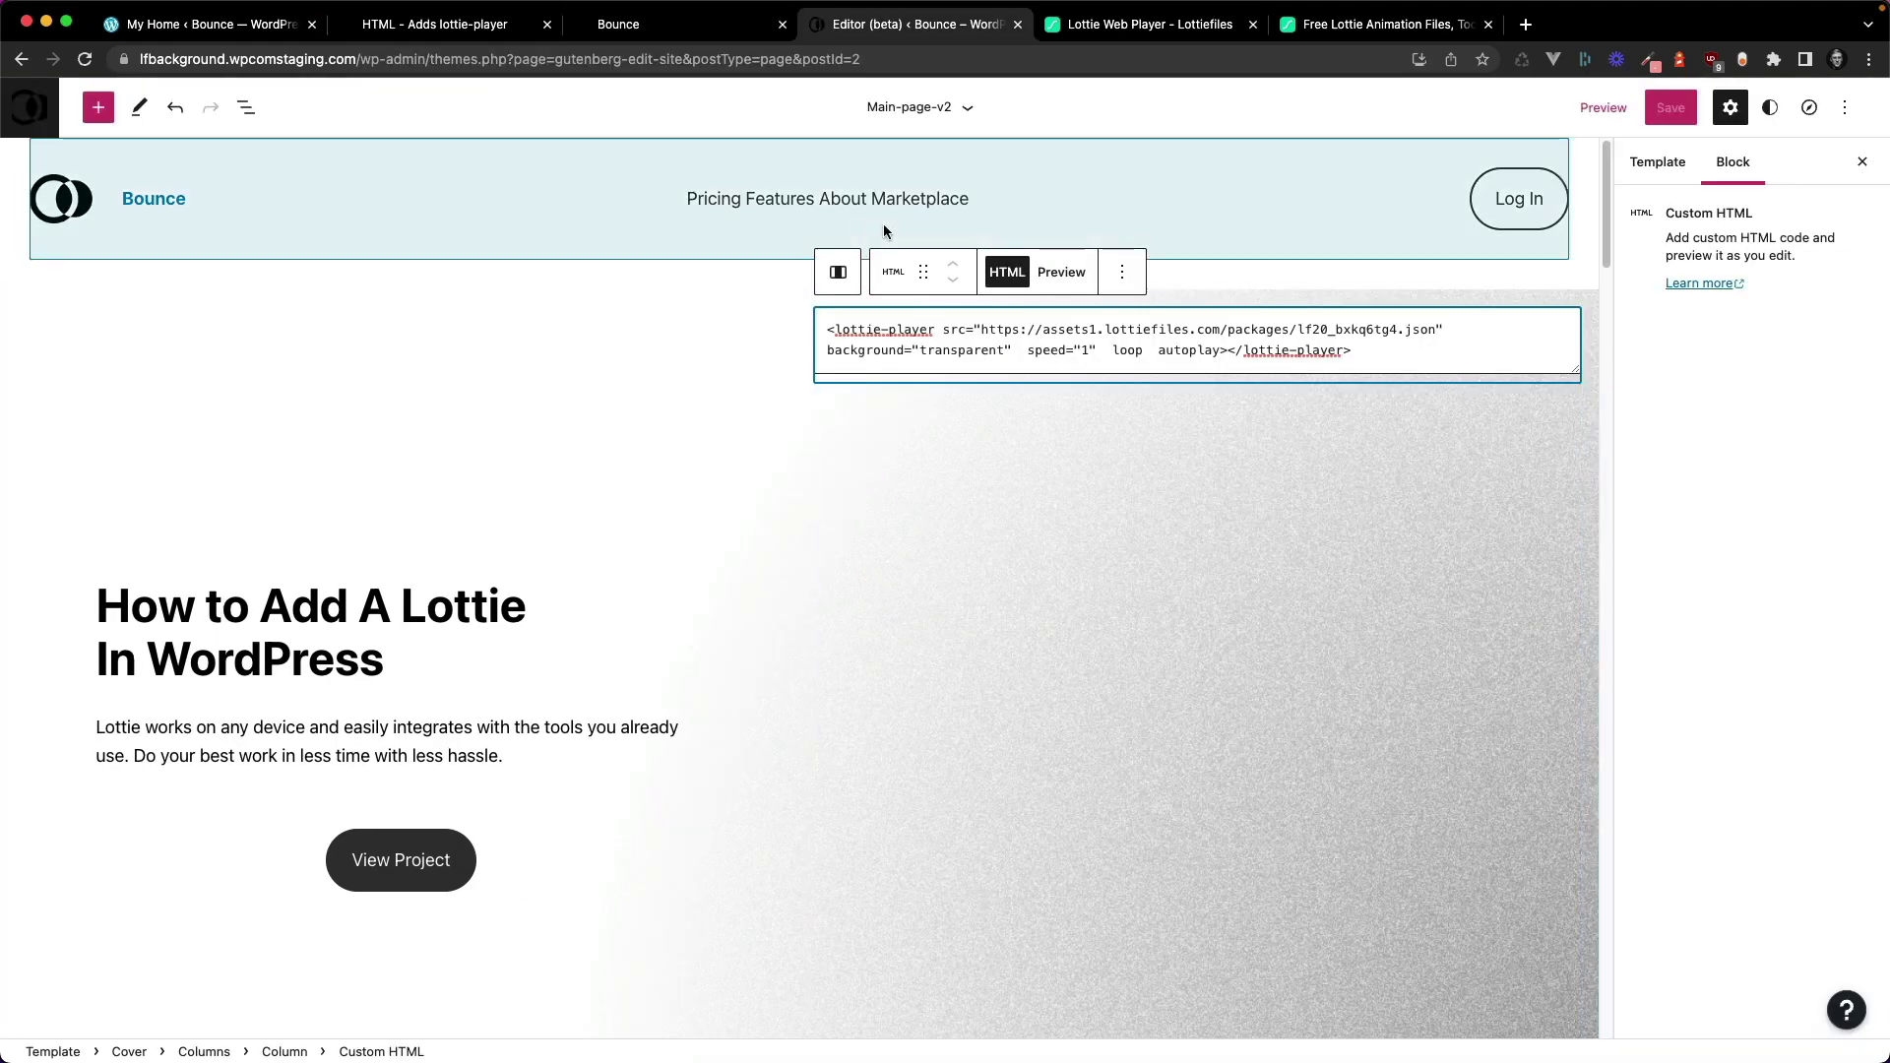
pyautogui.click(752, 27)
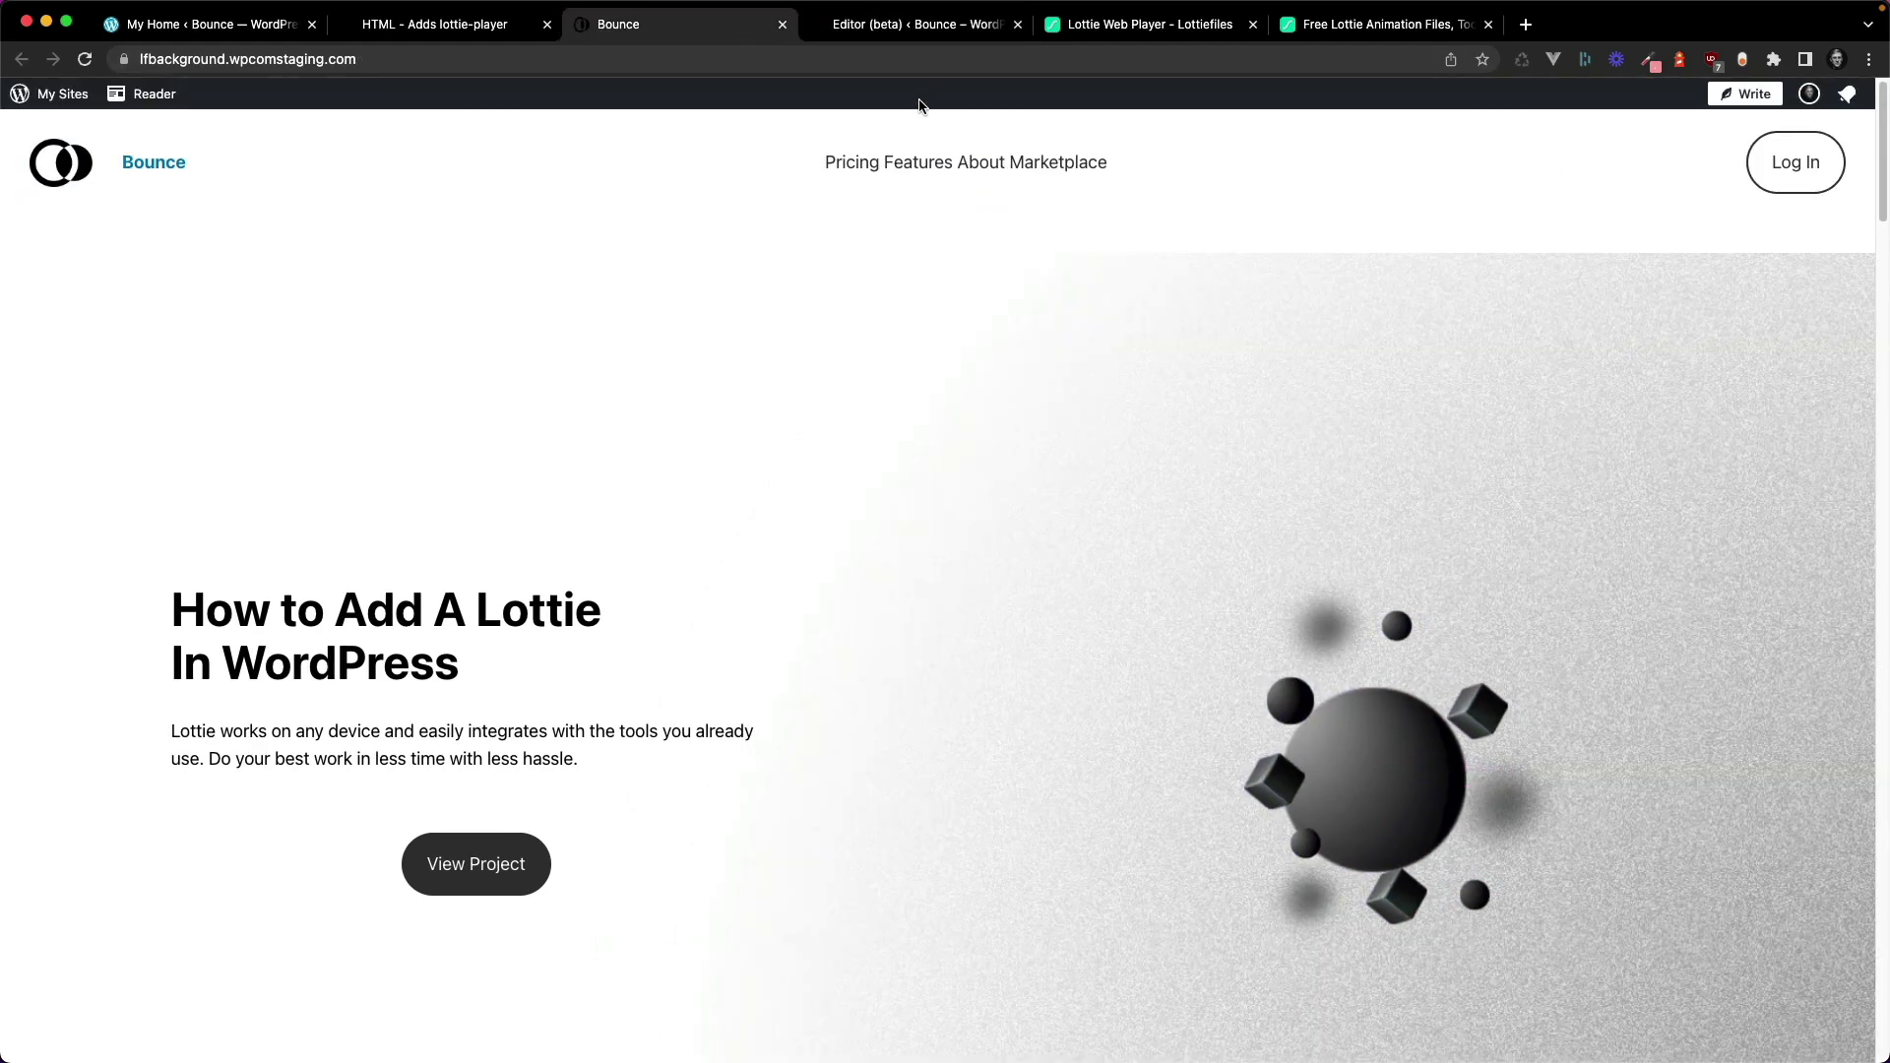
pyautogui.click(915, 24)
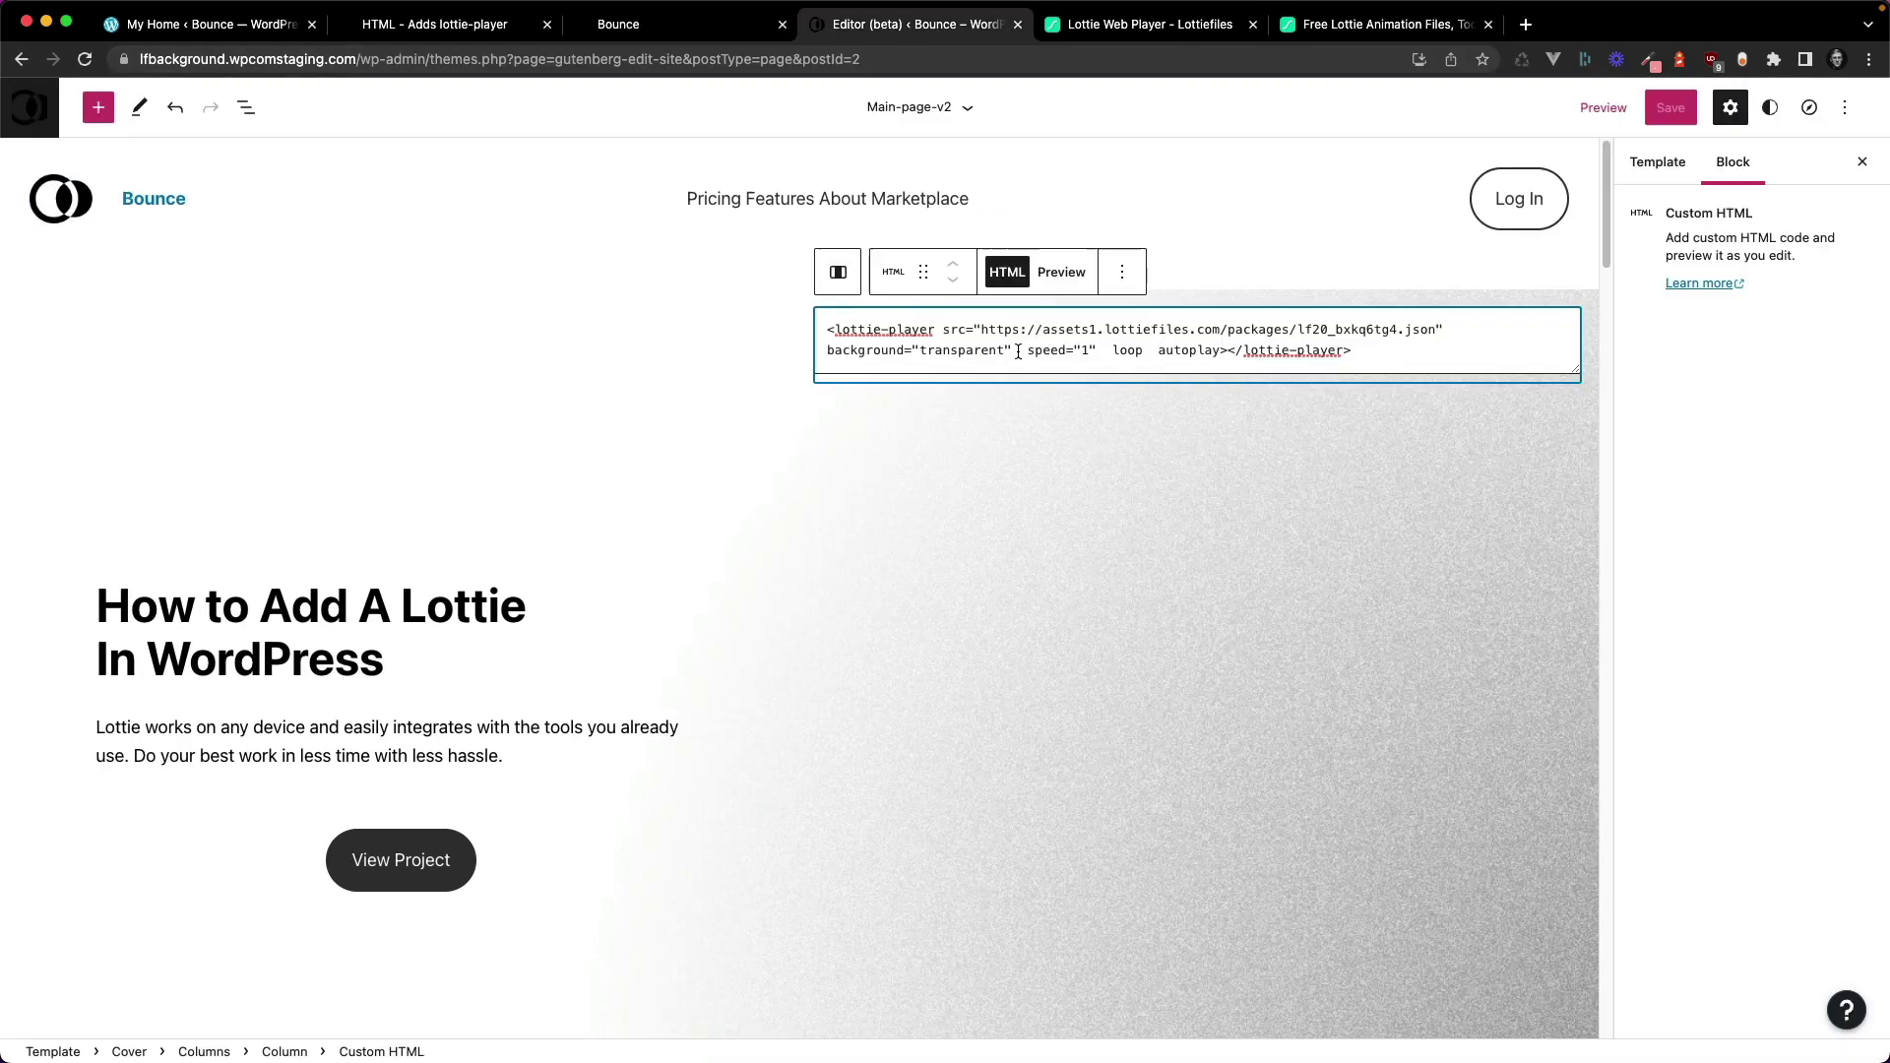